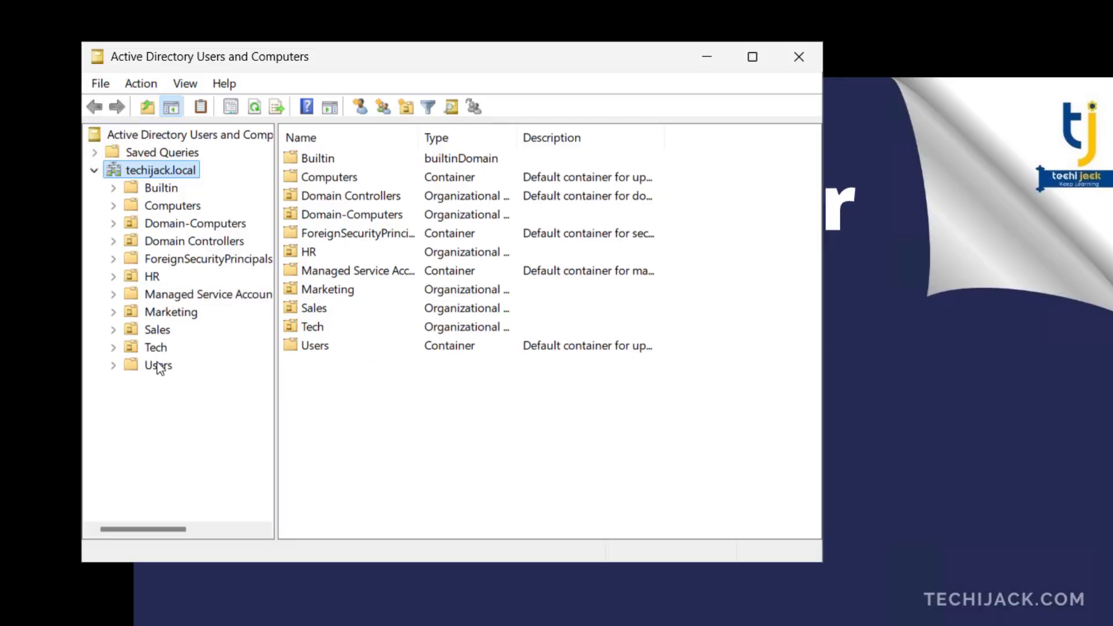
Step: Display the Marketing OU's single user account on techijack.local and open the View menu
left_click(158, 314)
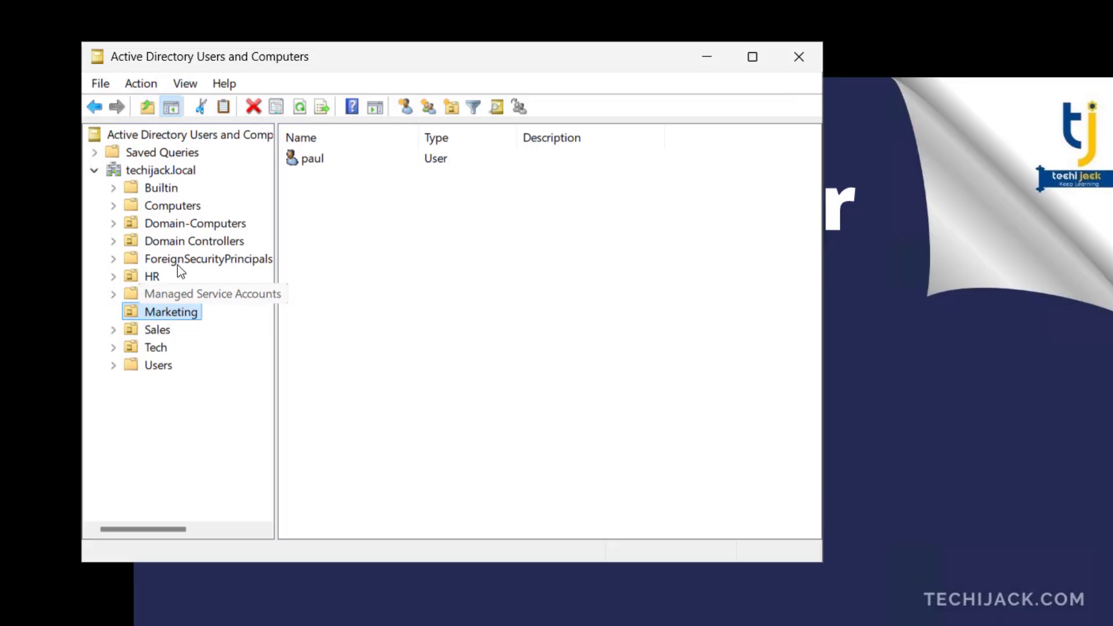
left_click(181, 84)
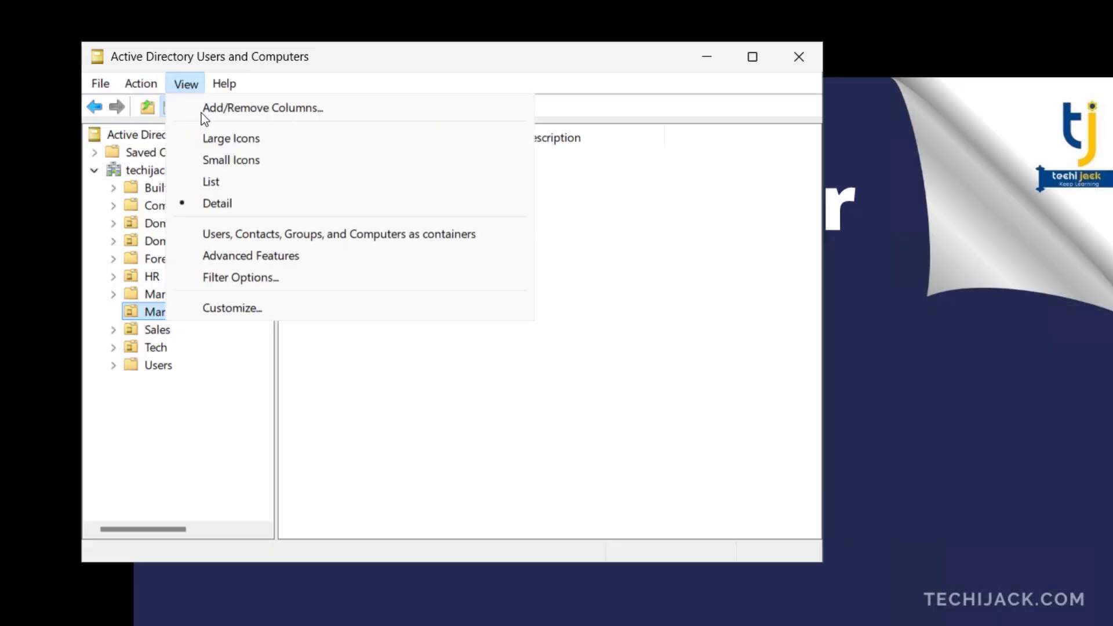
Step: Enable Advanced Features, then attempt deleting Marketing and dismiss the deletion-not-permitted error
left_click(219, 256)
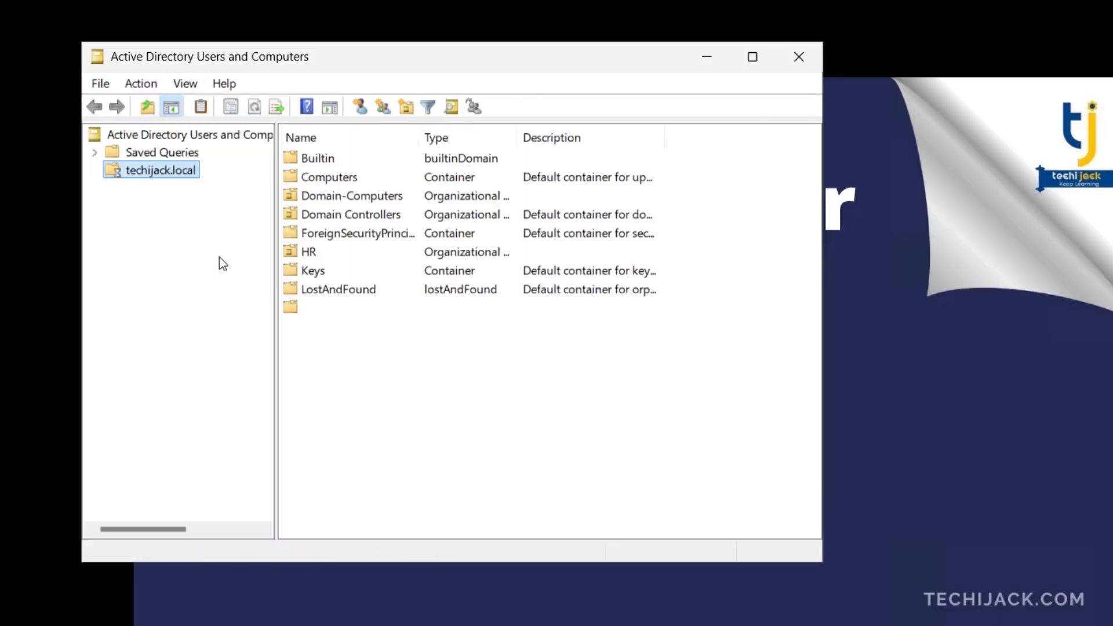
left_click(156, 350)
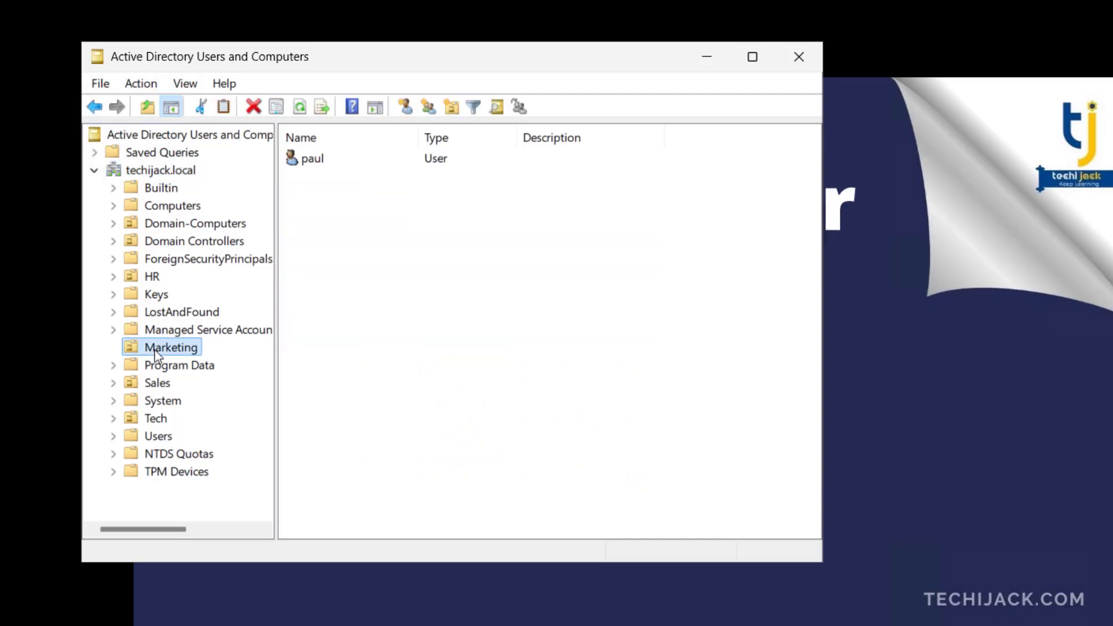
right_click(155, 350)
left_click(223, 543)
left_click(794, 487)
Step: Uncheck 'Protect object from accidental deletion' on Marketing's Object tab, apply it, and select its user account
right_click(169, 345)
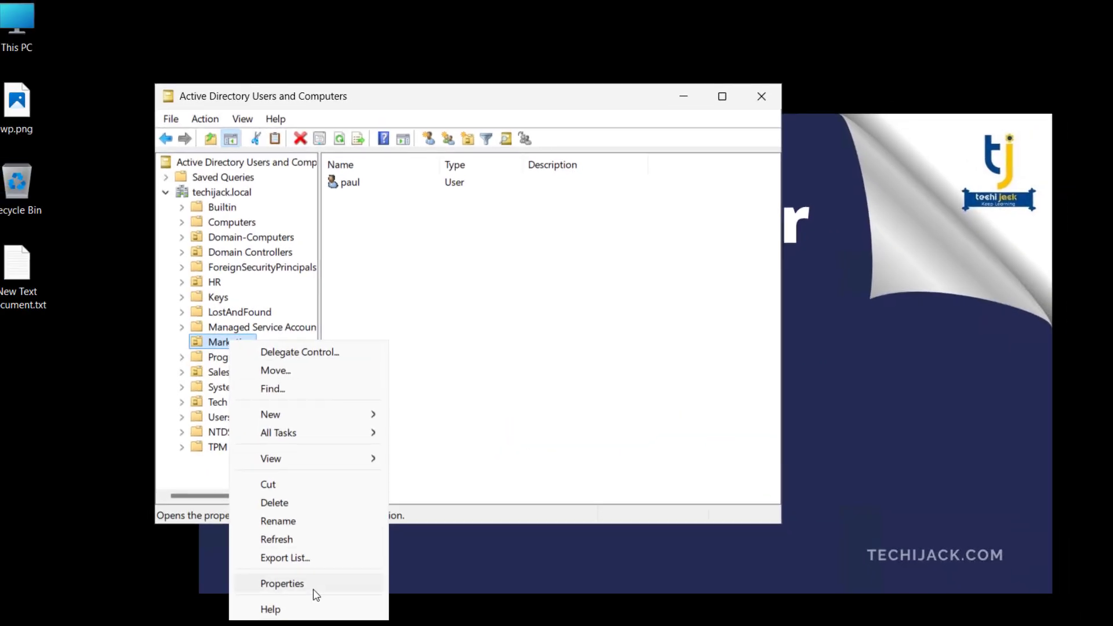
left_click(315, 584)
left_click(427, 154)
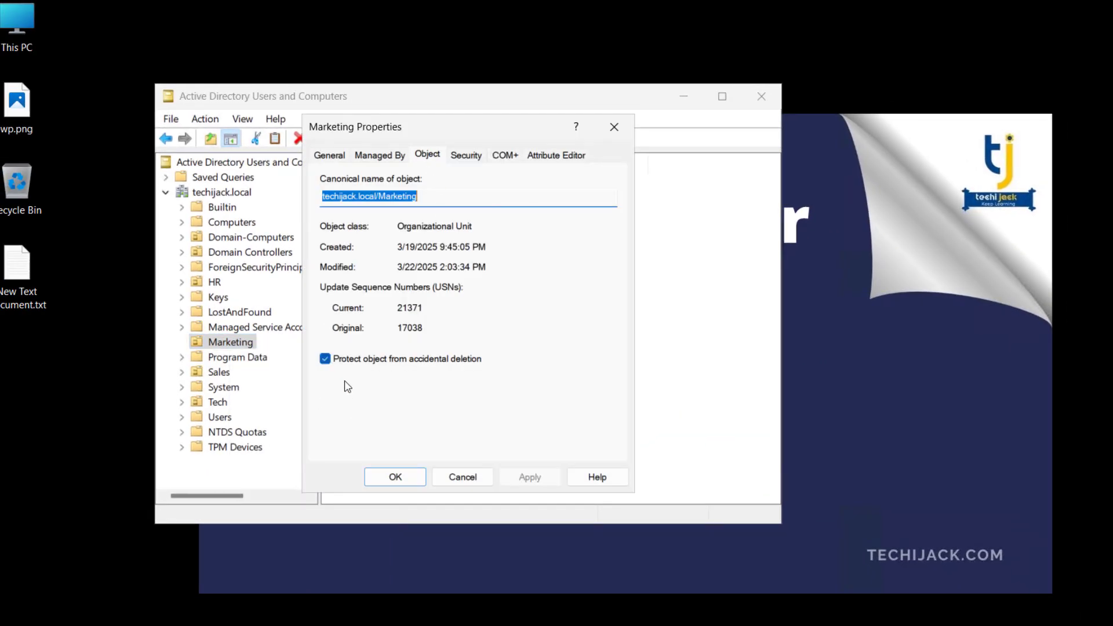
left_click(325, 360)
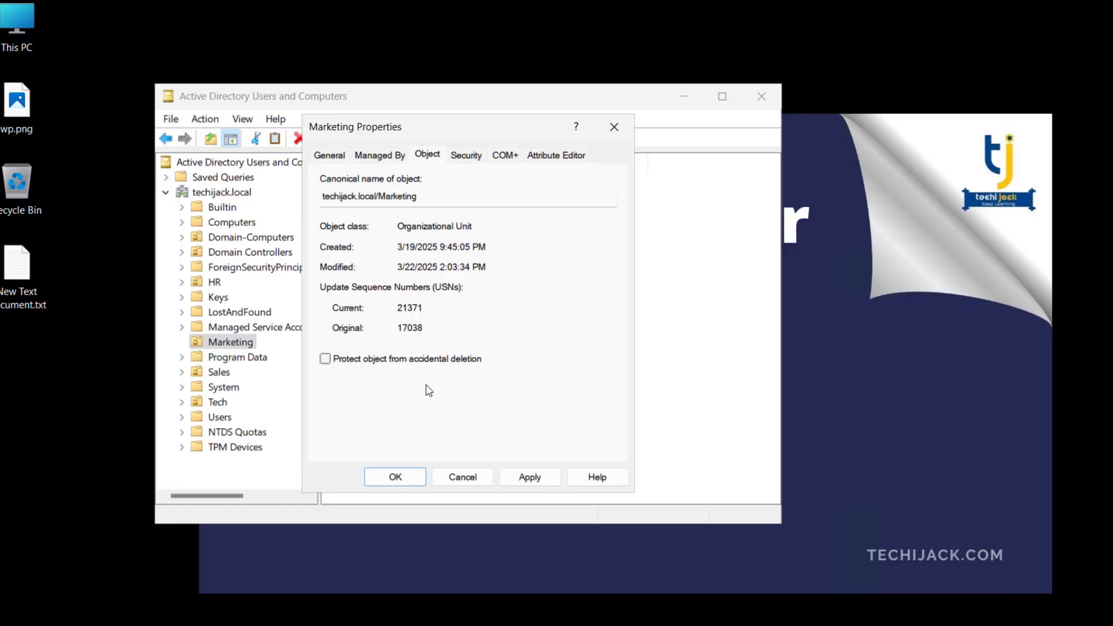
left_click(526, 477)
left_click(395, 478)
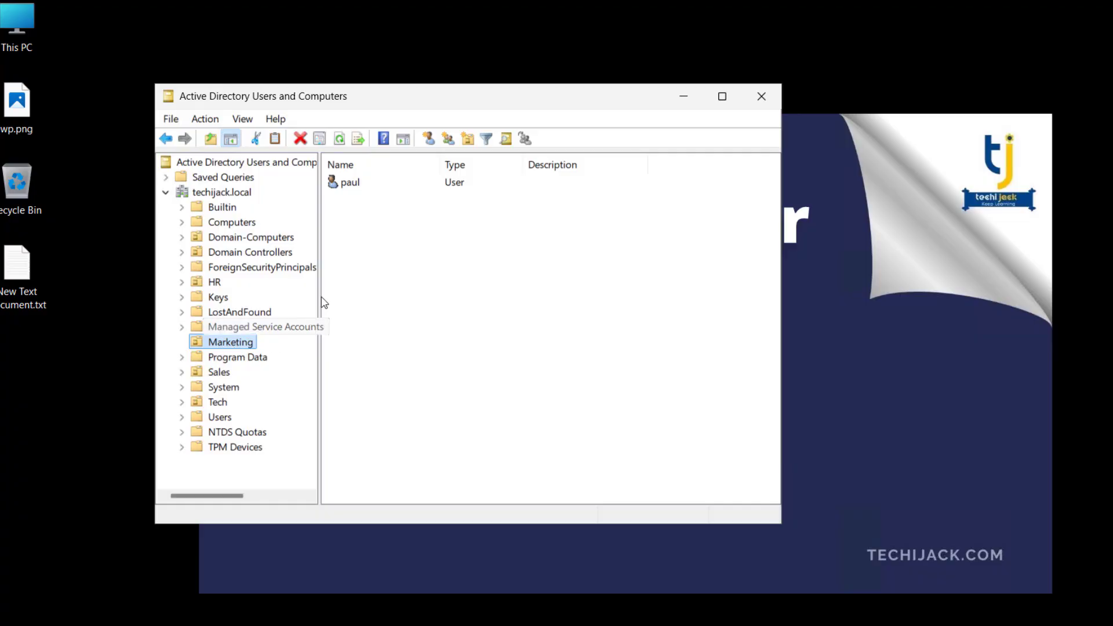
left_click(342, 185)
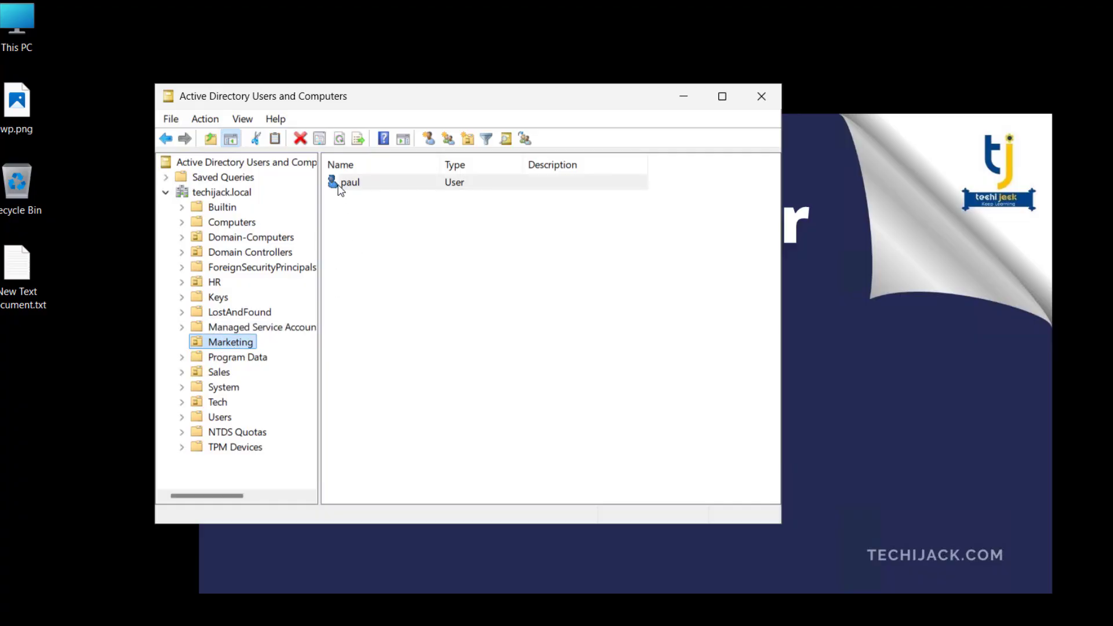
Step: Delete Marketing and every object inside it, confirming both prompts
right_click(229, 345)
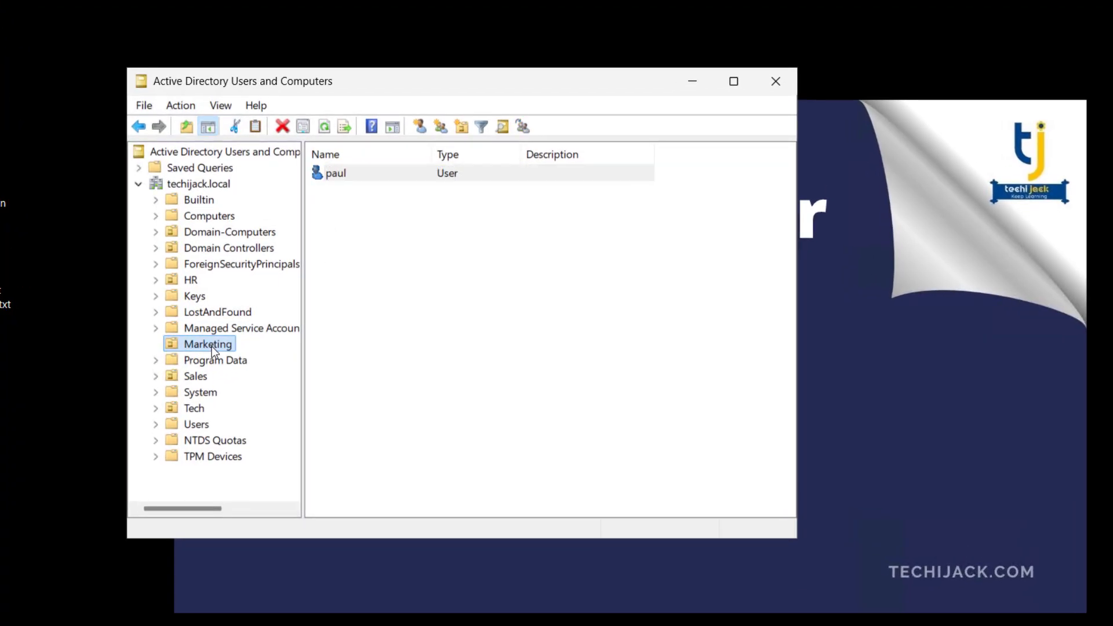
left_click(287, 520)
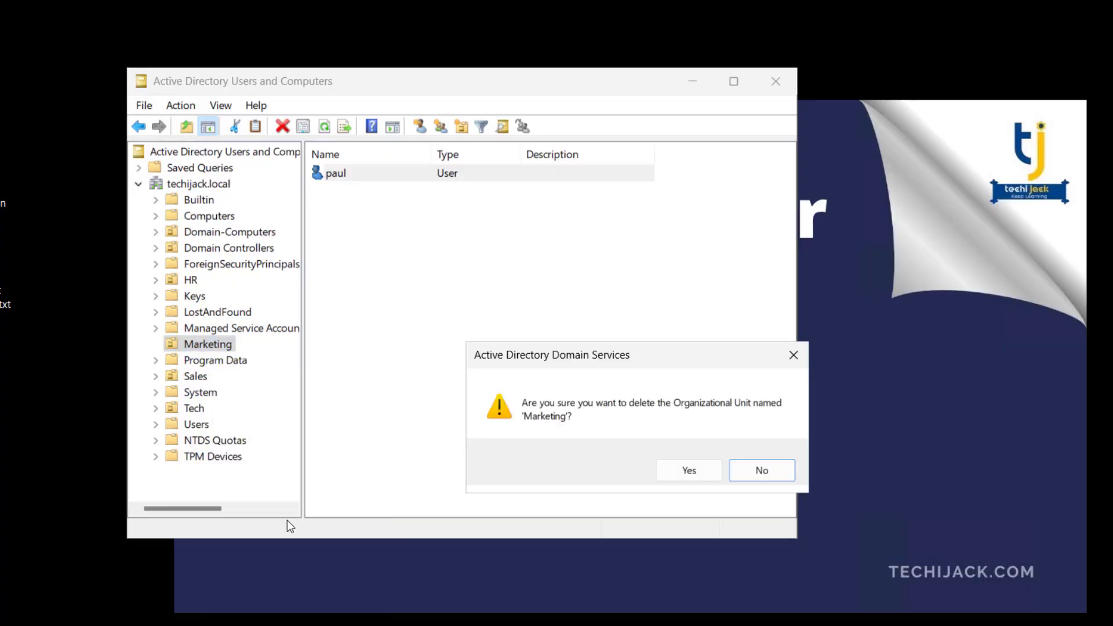
left_click(666, 472)
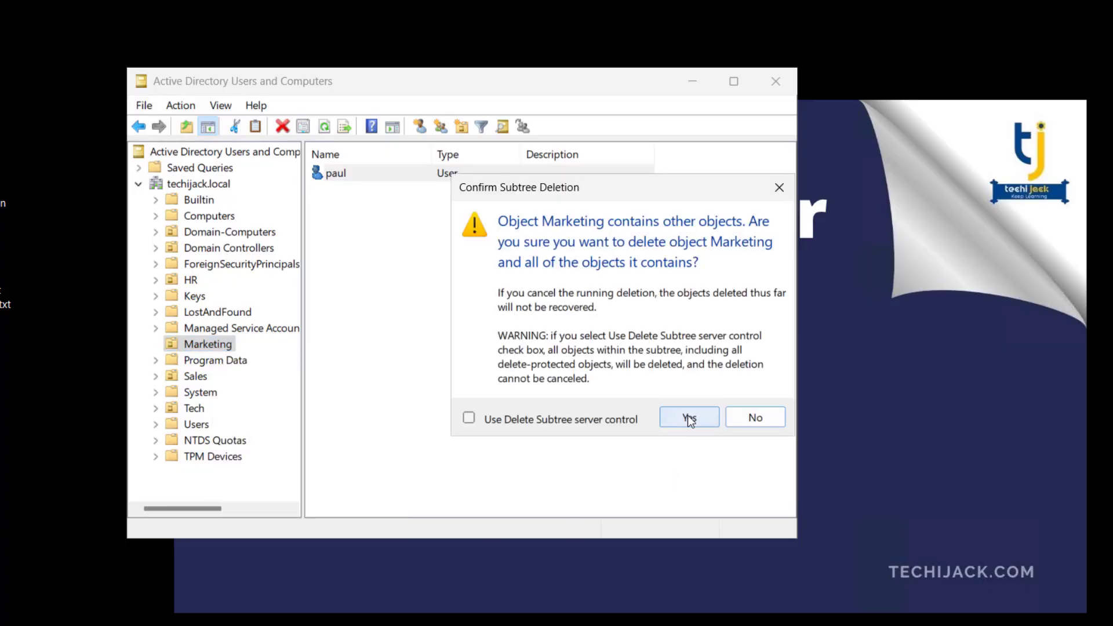
left_click(689, 418)
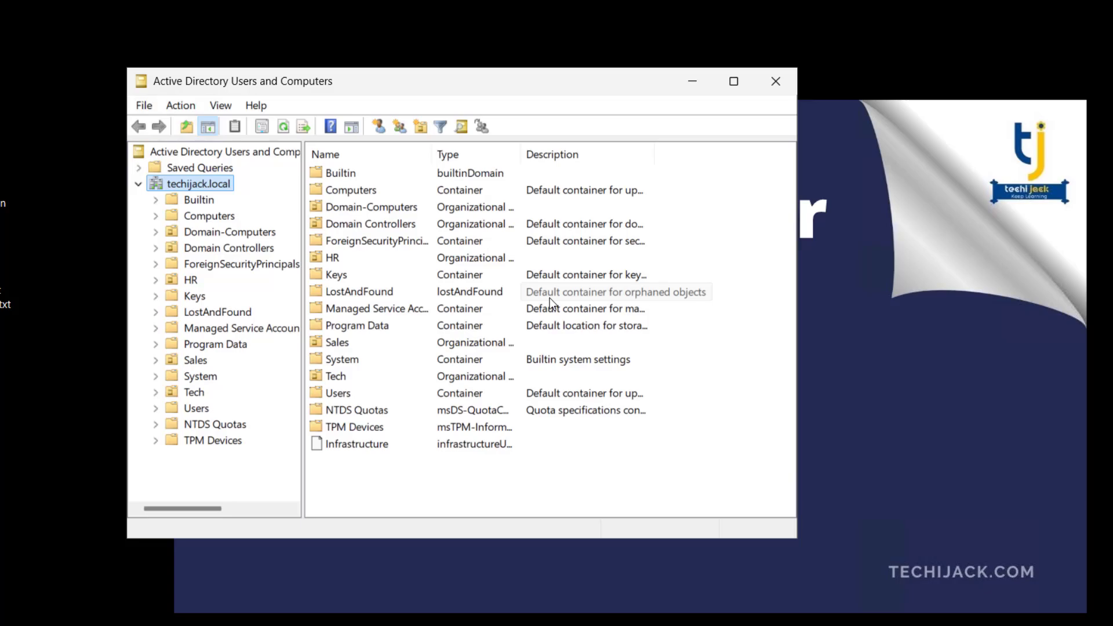
Step: Close Active Directory Users and Computers
left_click(779, 84)
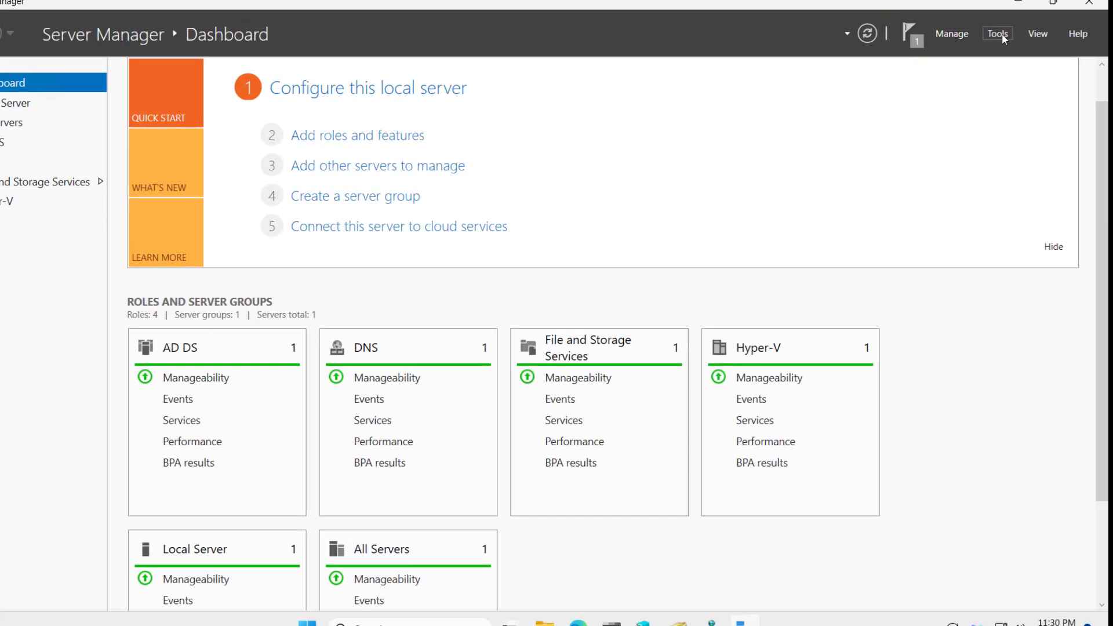
Step: Launch Windows Server Backup from Server Manager's Tools menu to see the 4/5/2025 backup
left_click(1002, 33)
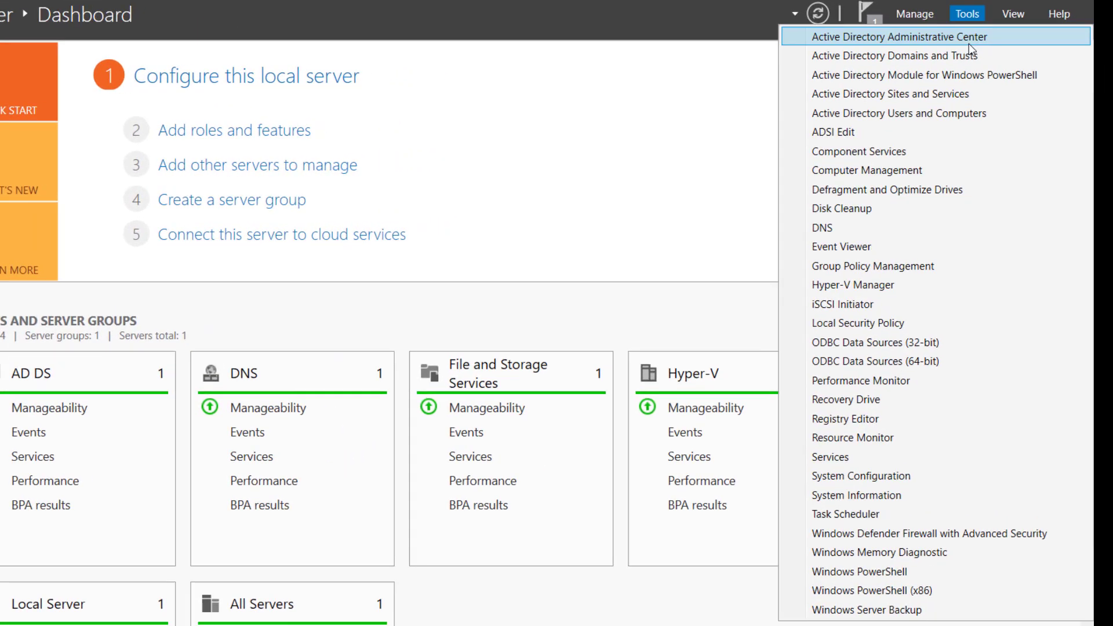
left_click(913, 551)
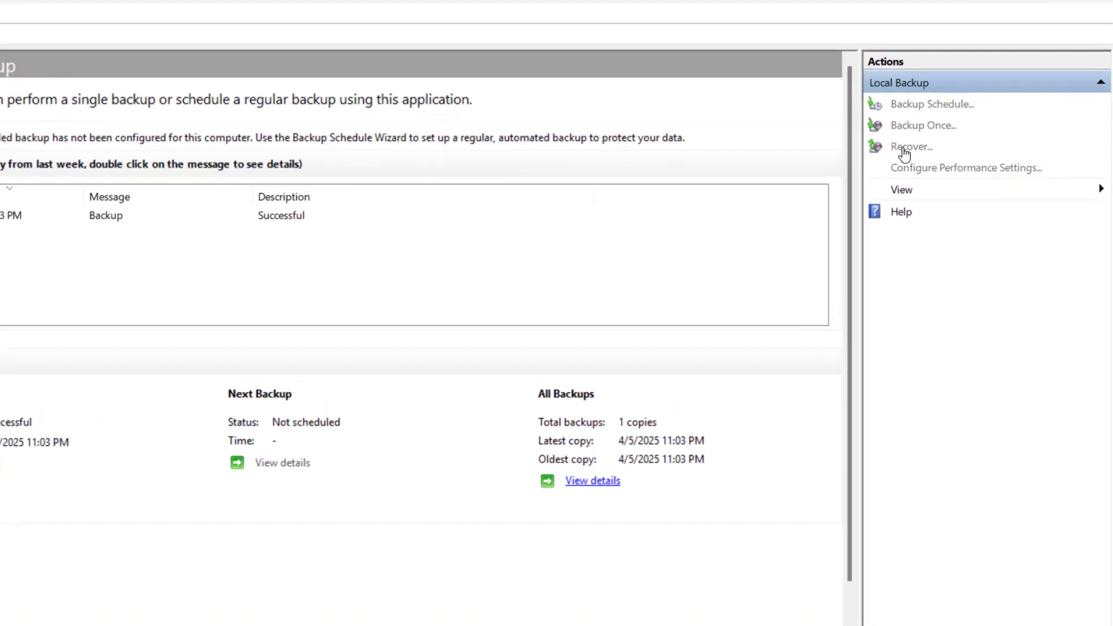
Step: In the Recovery Wizard, choose this server's April 5 backup and the System state recovery type
left_click(904, 149)
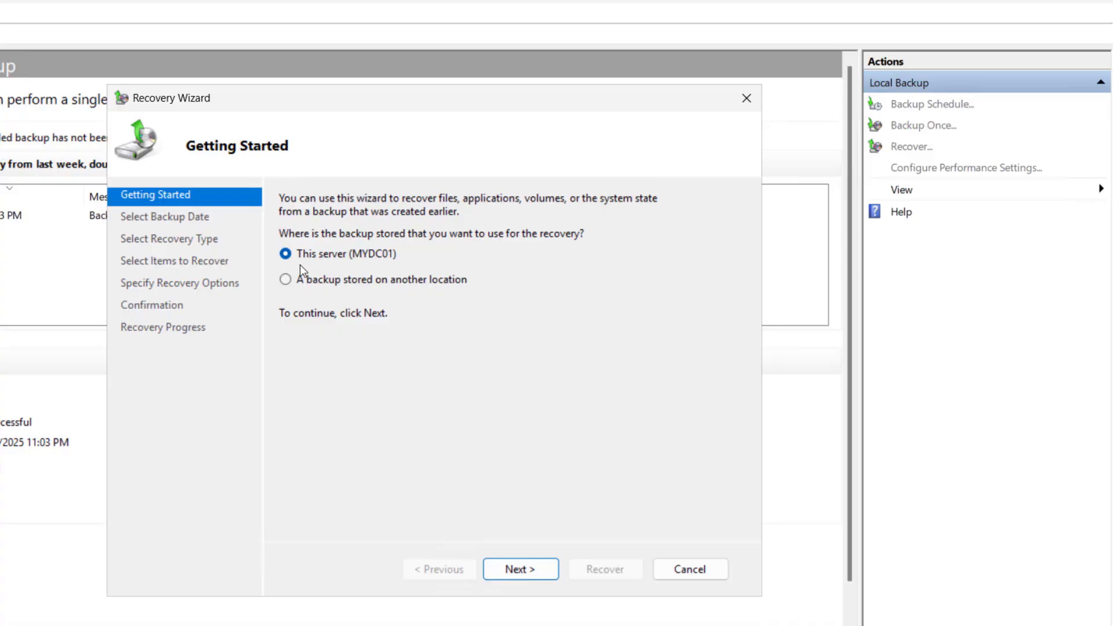
left_click(517, 571)
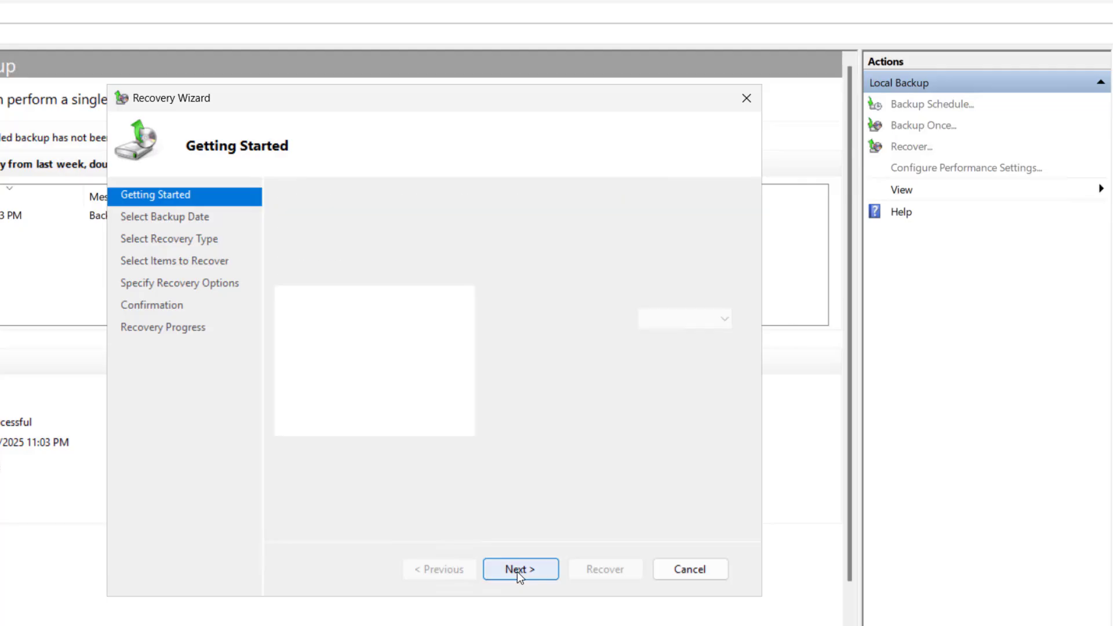
left_click(471, 361)
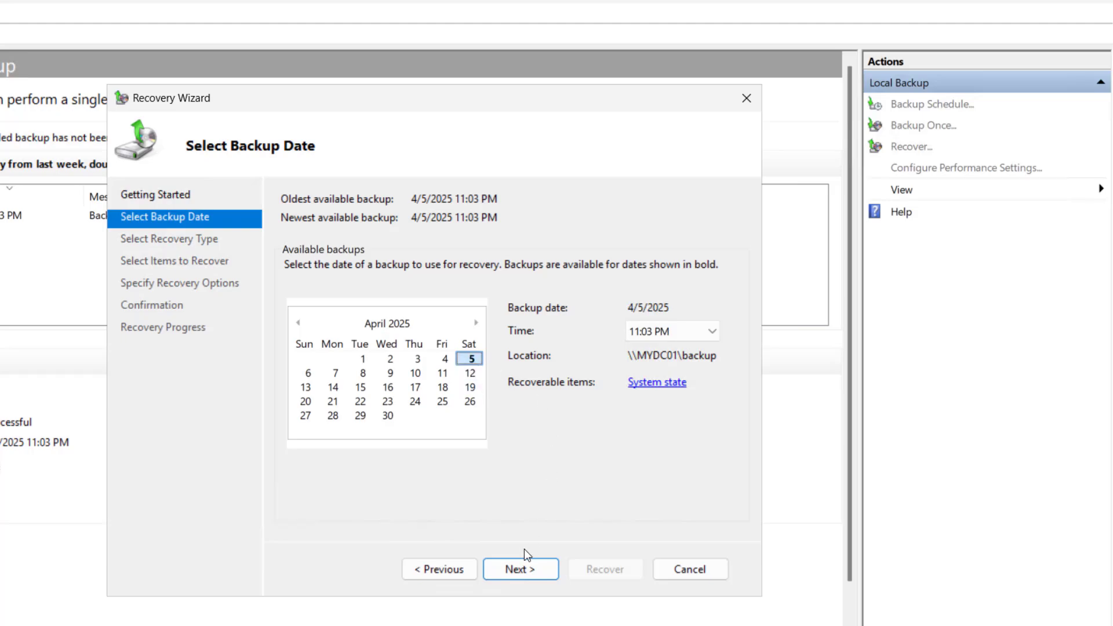
left_click(515, 571)
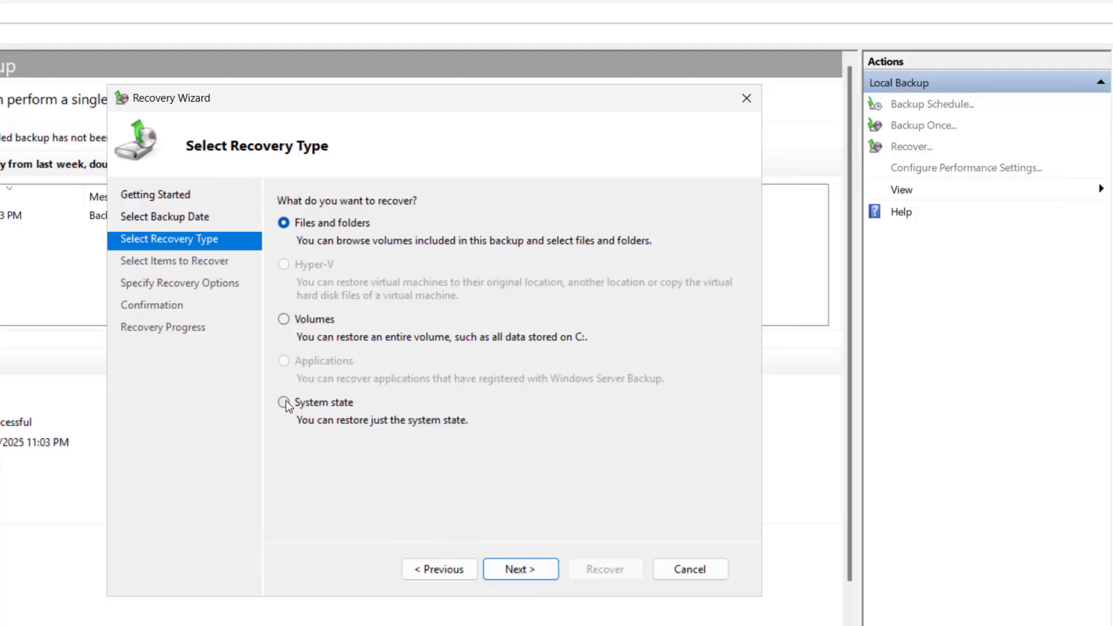
left_click(284, 403)
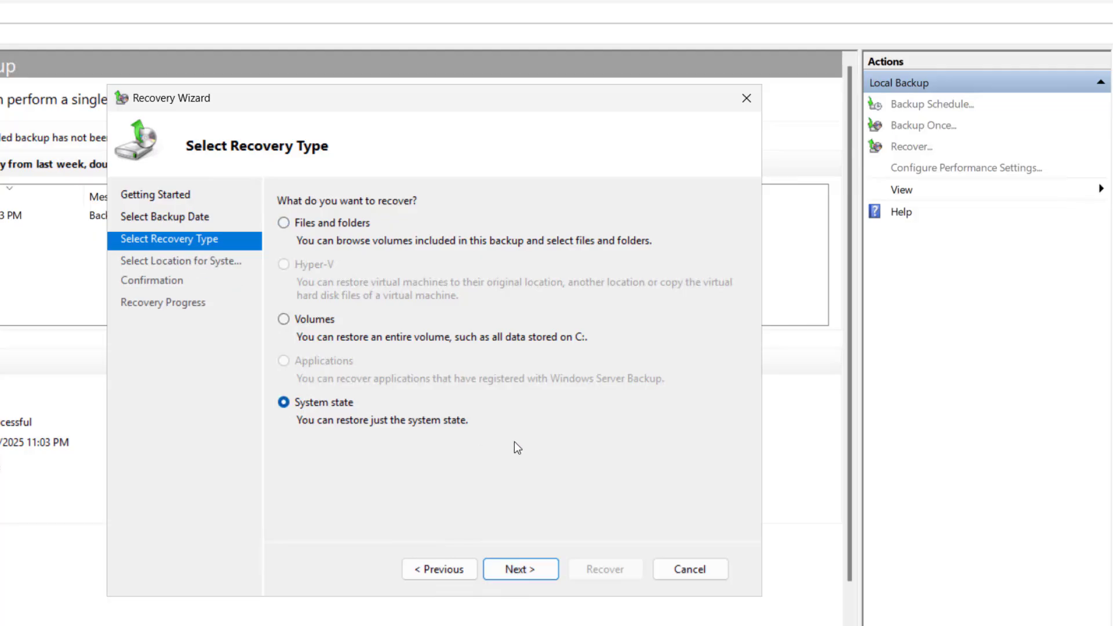
left_click(520, 570)
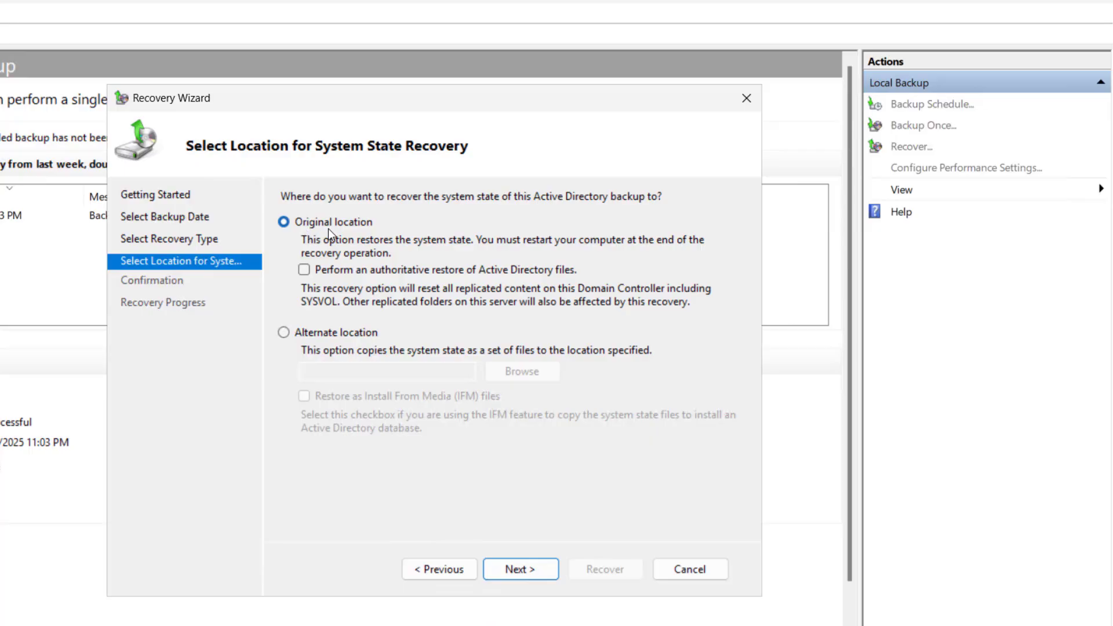
Step: Try restoring system state to the original location, dismiss the DSRM-required error, and cancel the wizard
left_click(517, 569)
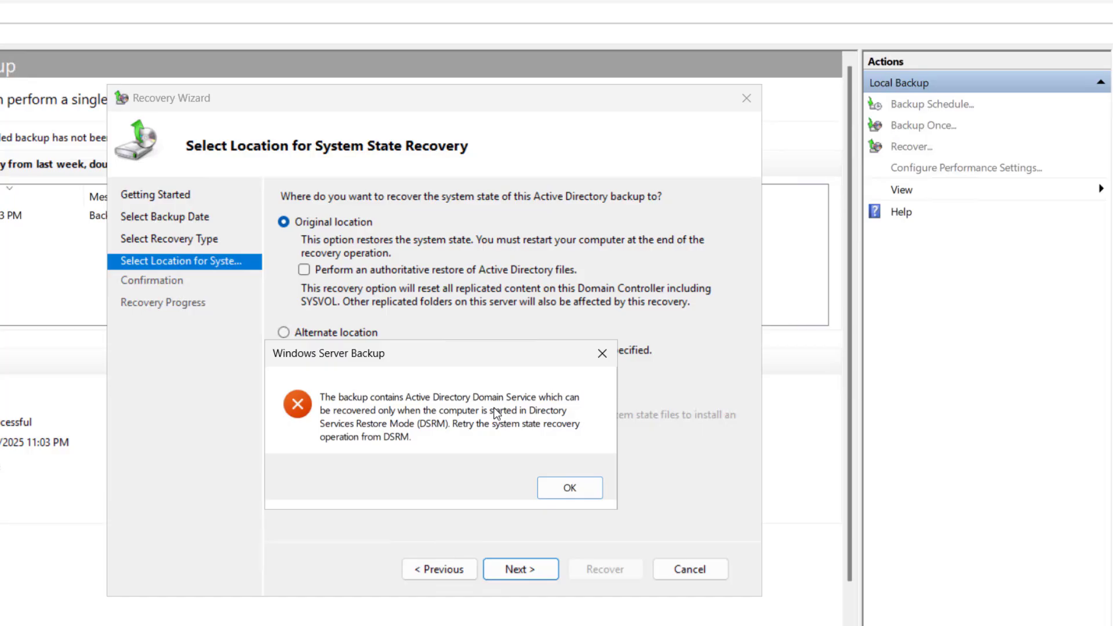
left_click(571, 489)
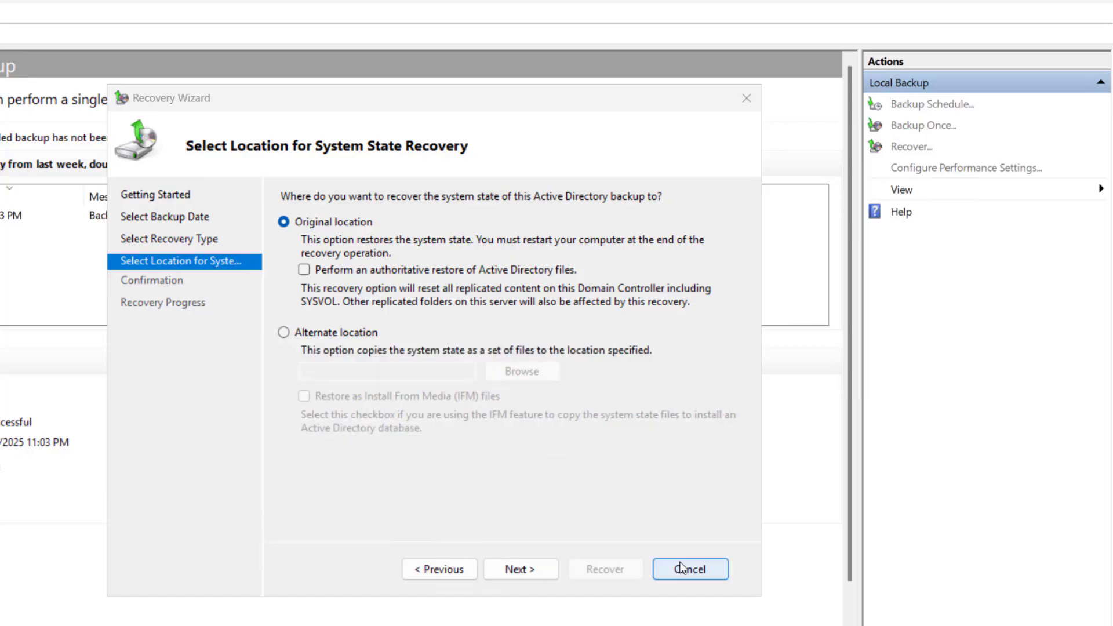
left_click(690, 569)
Step: Set System Configuration's safe boot to Active Directory repair, apply it, and restart the server
key("super+r")
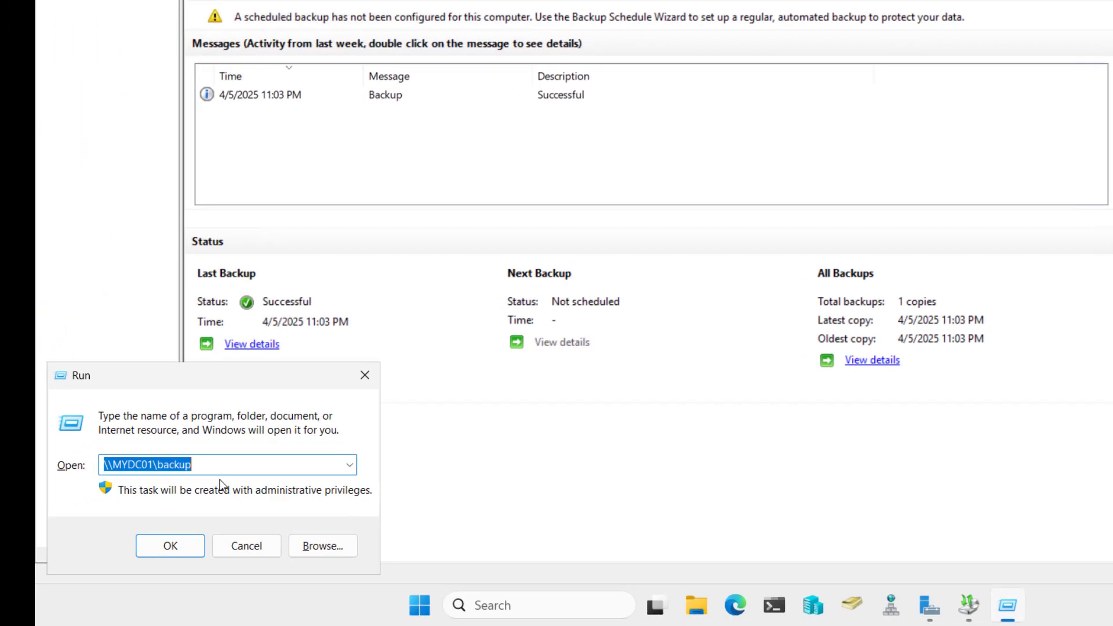
key("Return")
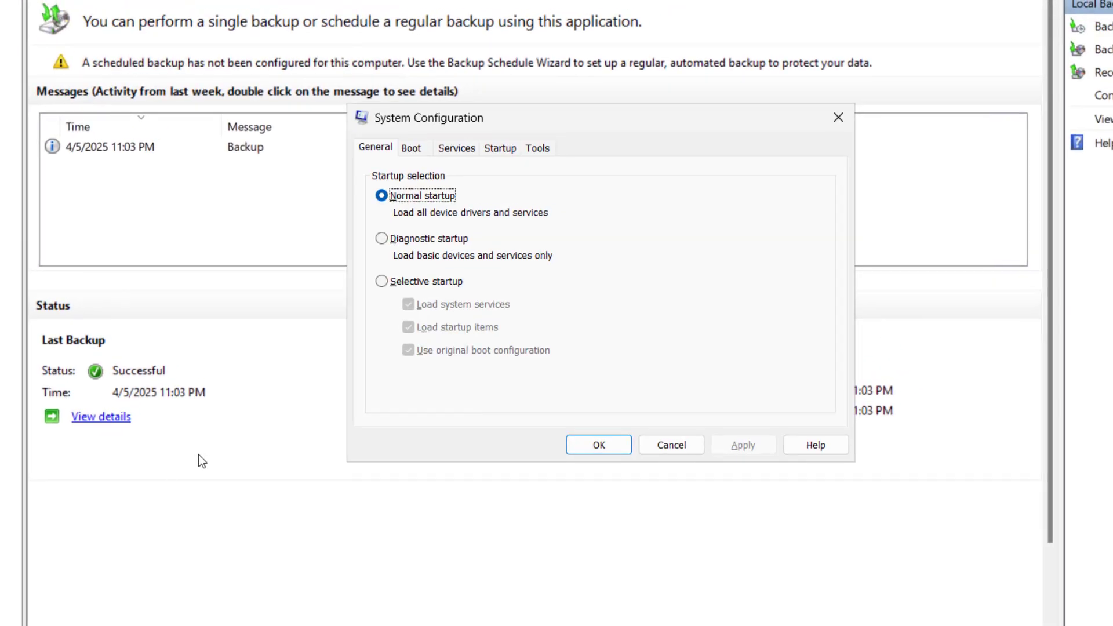
left_click(411, 152)
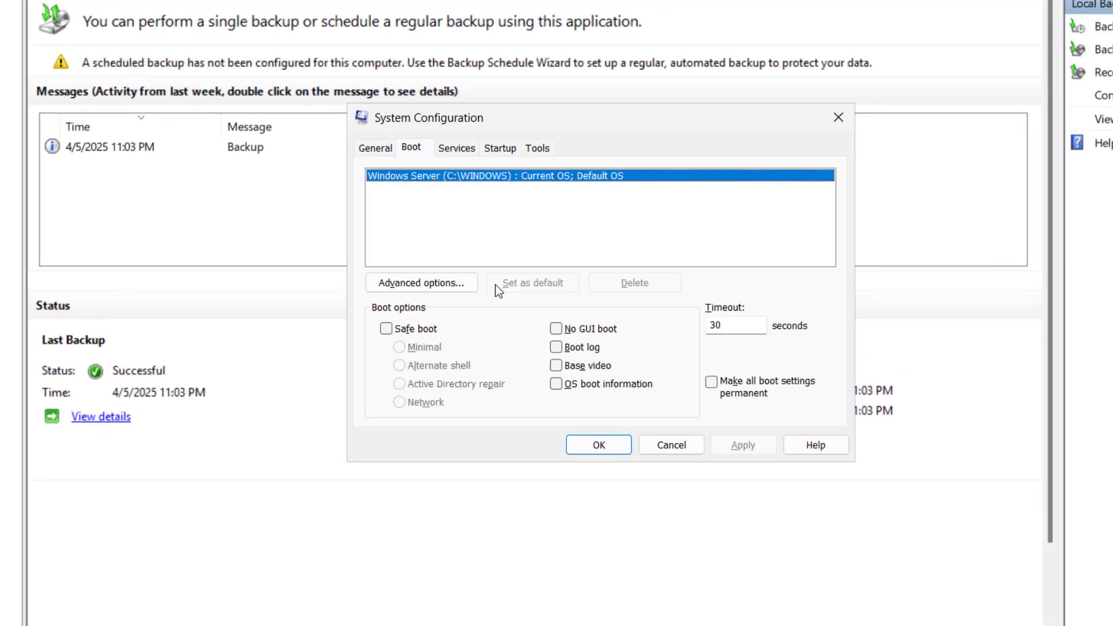
left_click(387, 329)
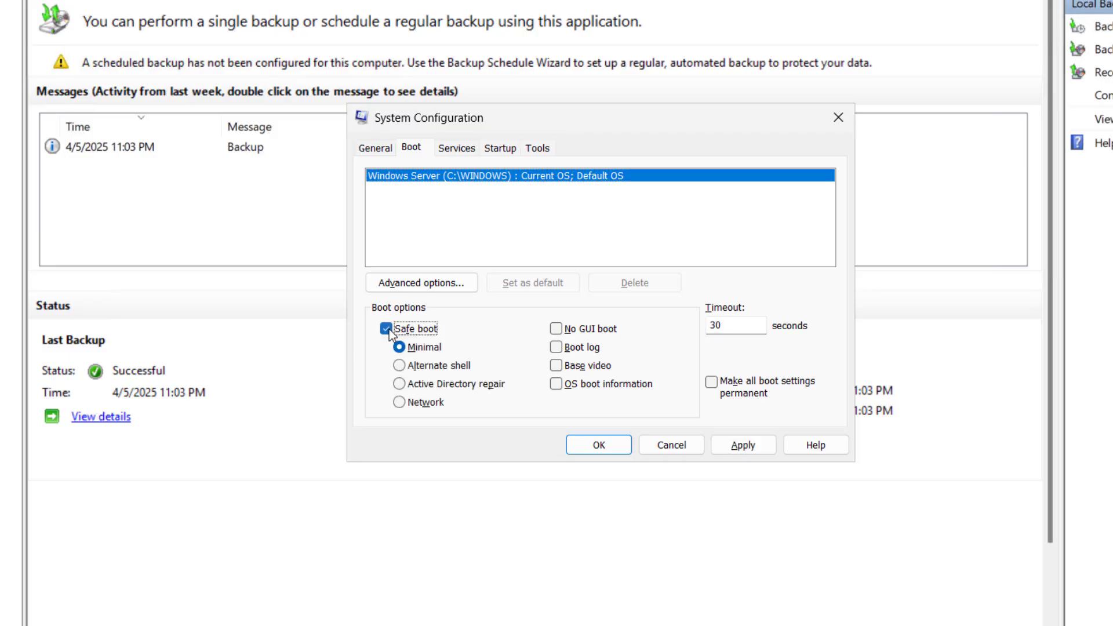
left_click(400, 384)
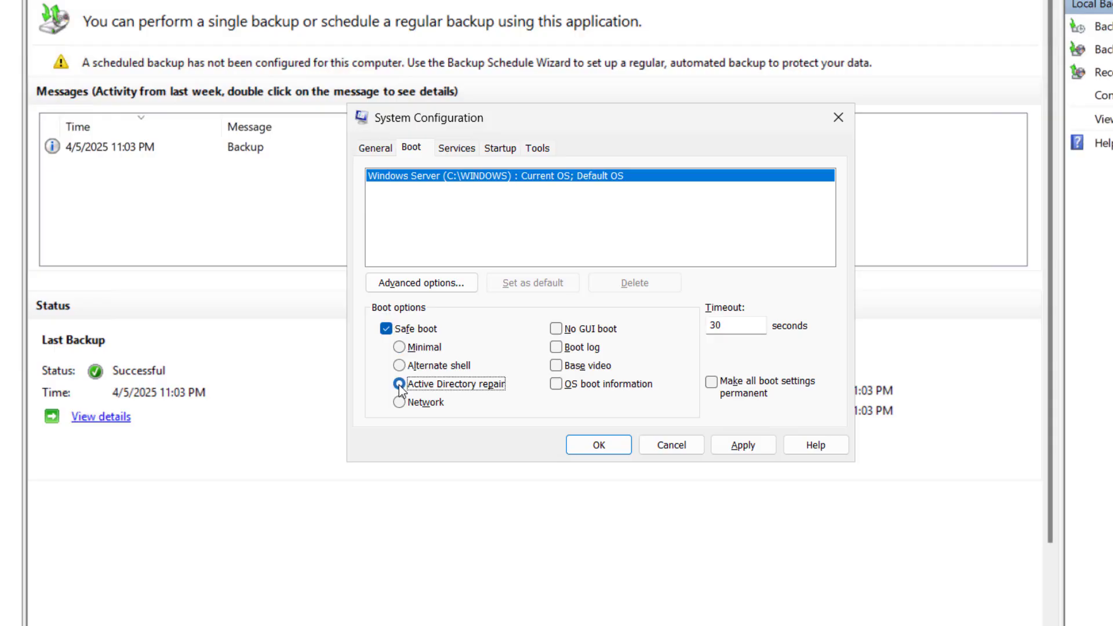
left_click(746, 444)
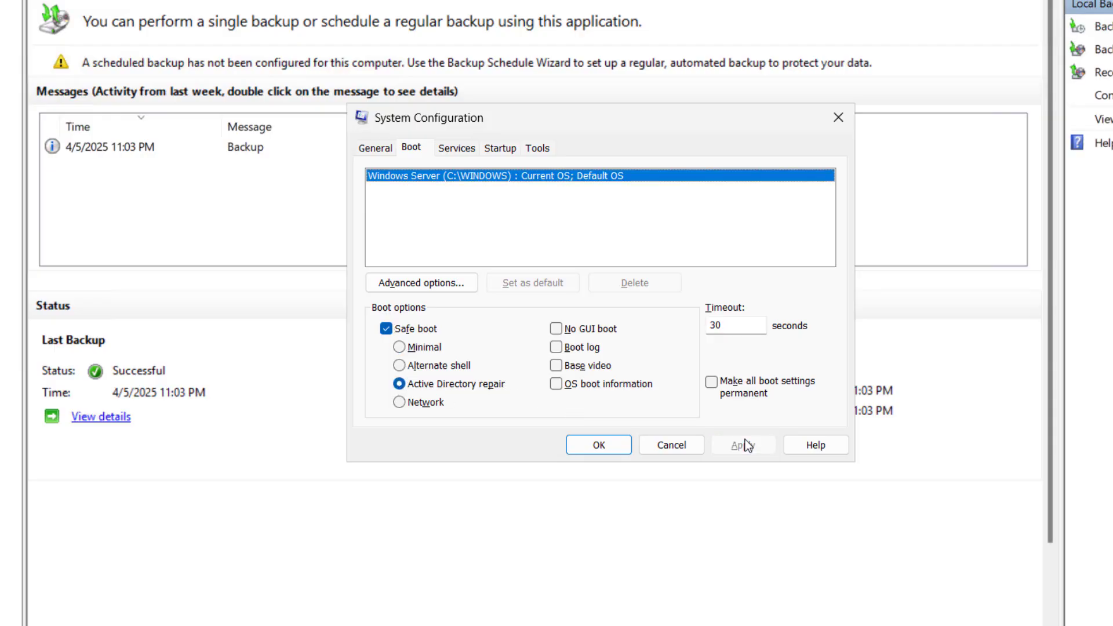
left_click(620, 444)
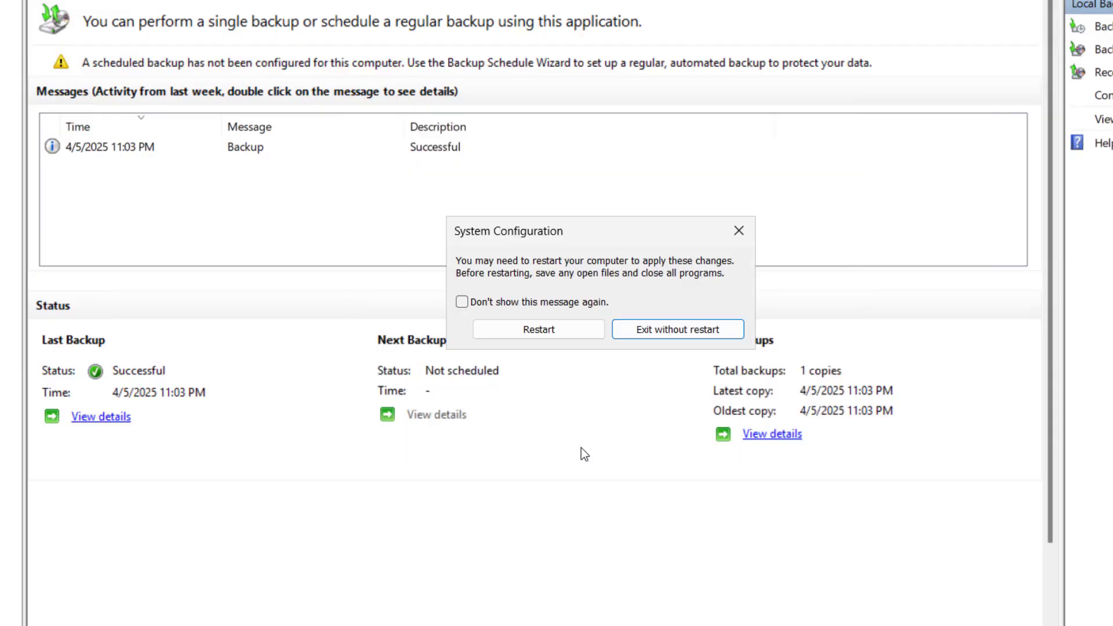
left_click(533, 330)
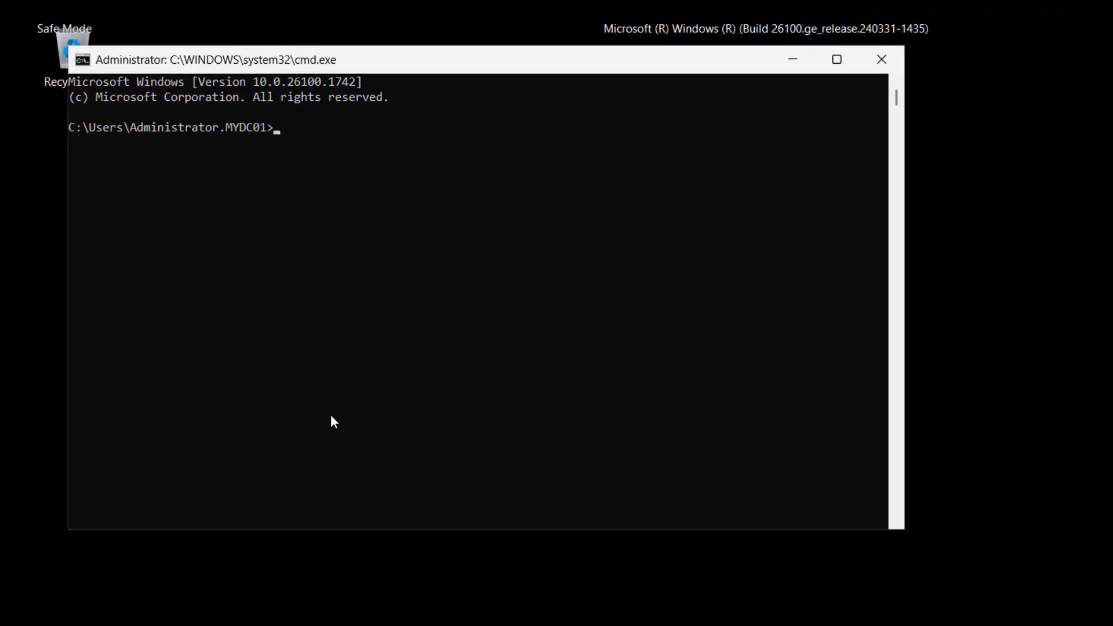
Step: Run whoami to confirm the administrator is signed in, select the output, and close Command Prompt
type("whoami")
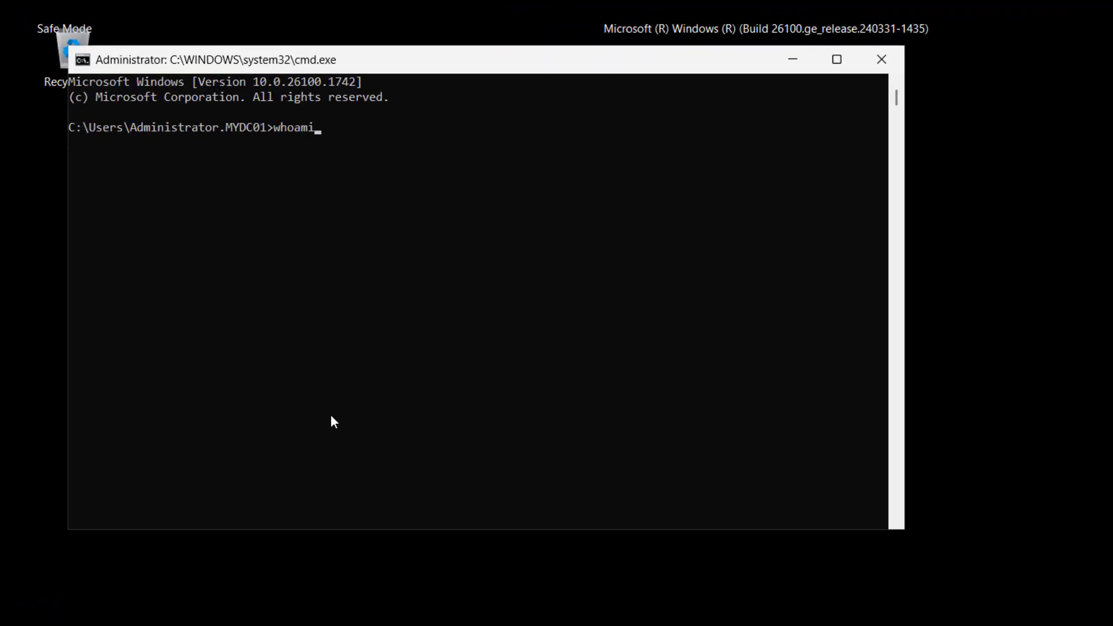
key("Return")
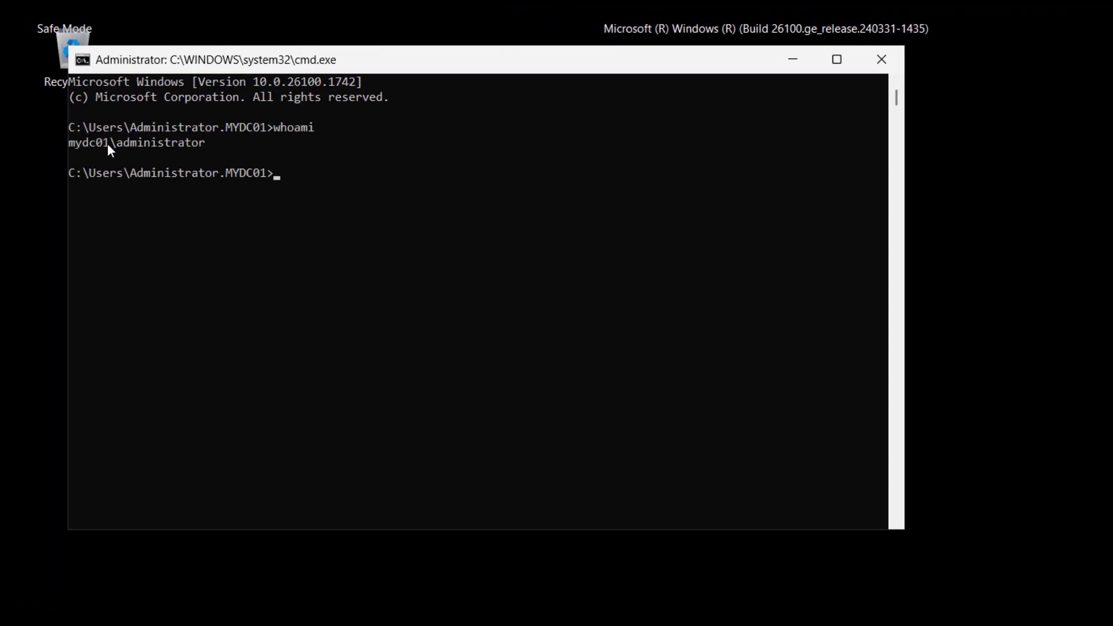
left_click_drag(203, 144, 181, 146)
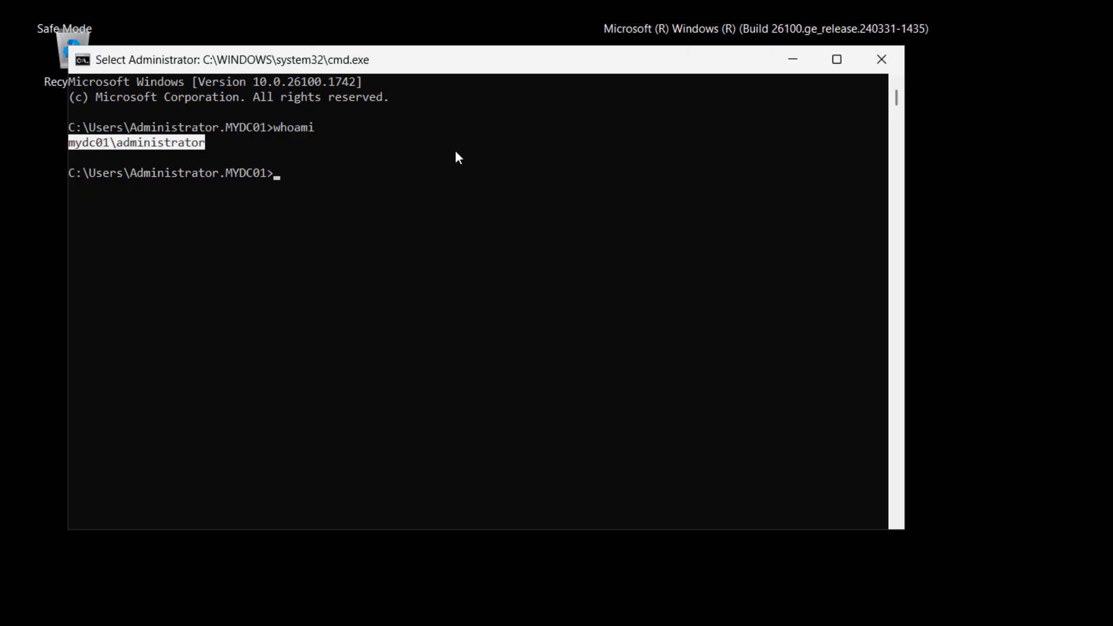
left_click(879, 63)
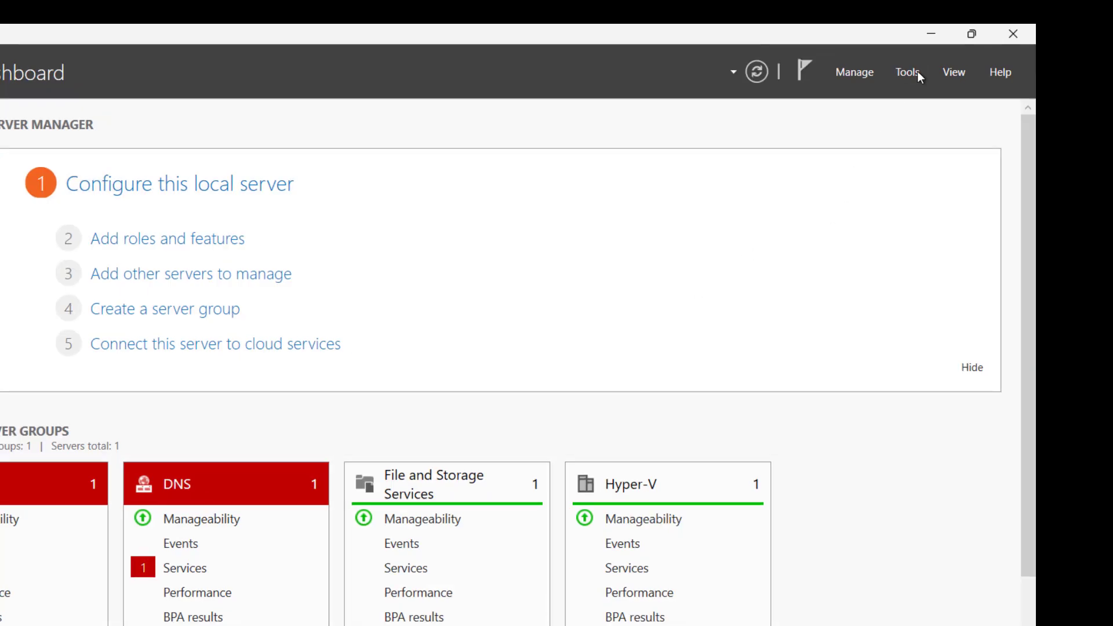
Step: Launch Windows Server Backup from Tools, select Local Backup, and start Recover for MYDC01
left_click(918, 71)
left_click(823, 597)
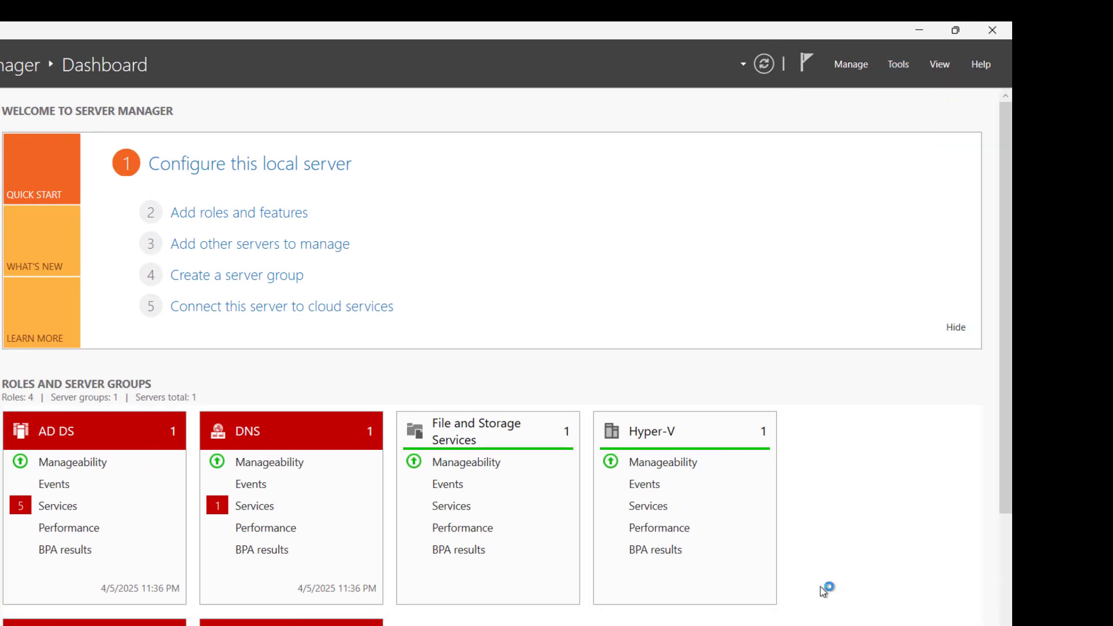
left_click(18, 83)
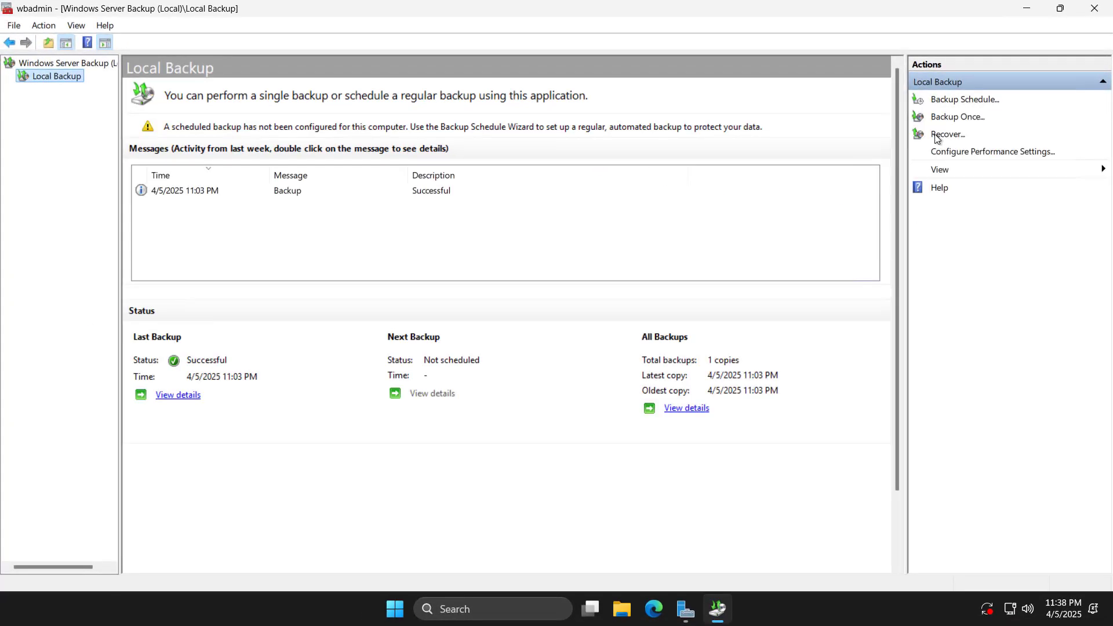
left_click(935, 134)
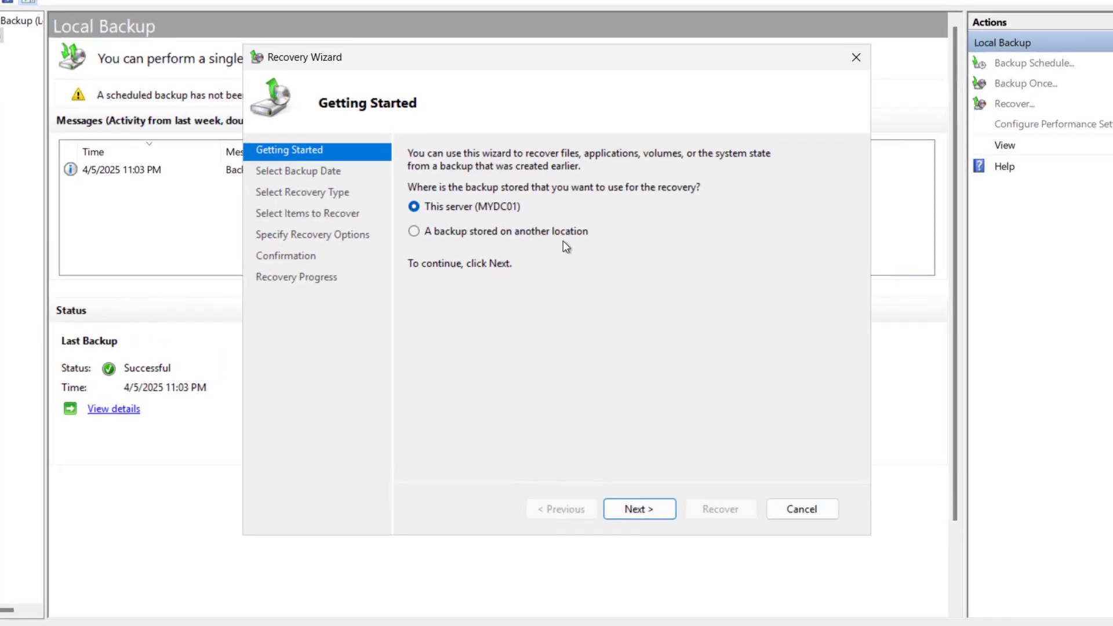
Step: Pick the 4/5/2025 11:03 PM backup for a system state recovery to the original location, acknowledging the re-sync note
left_click(651, 514)
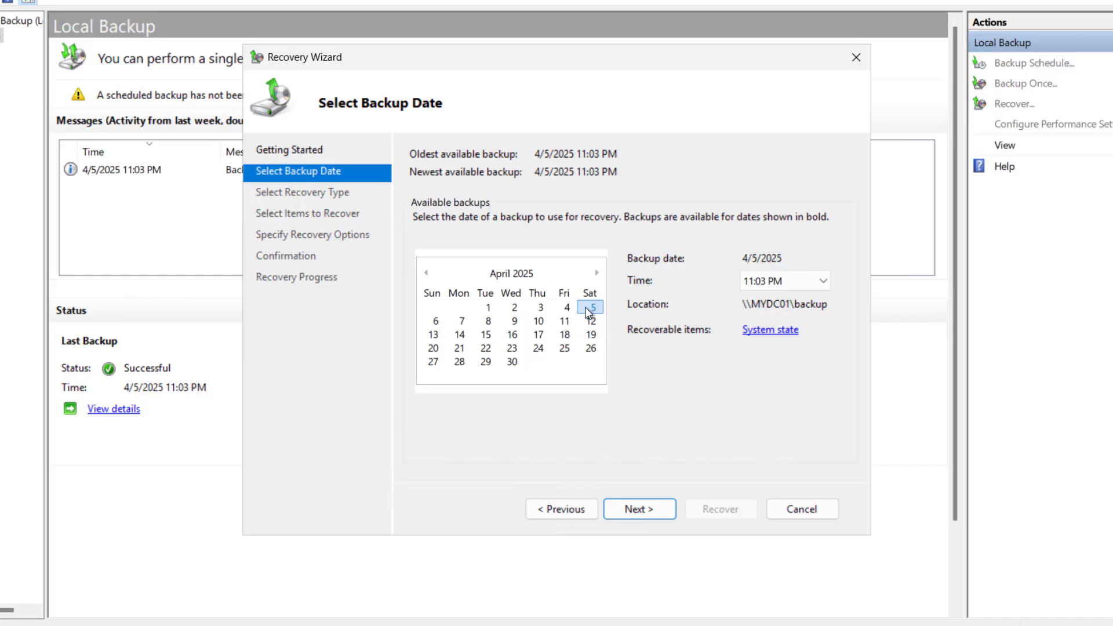
left_click(636, 506)
left_click(424, 350)
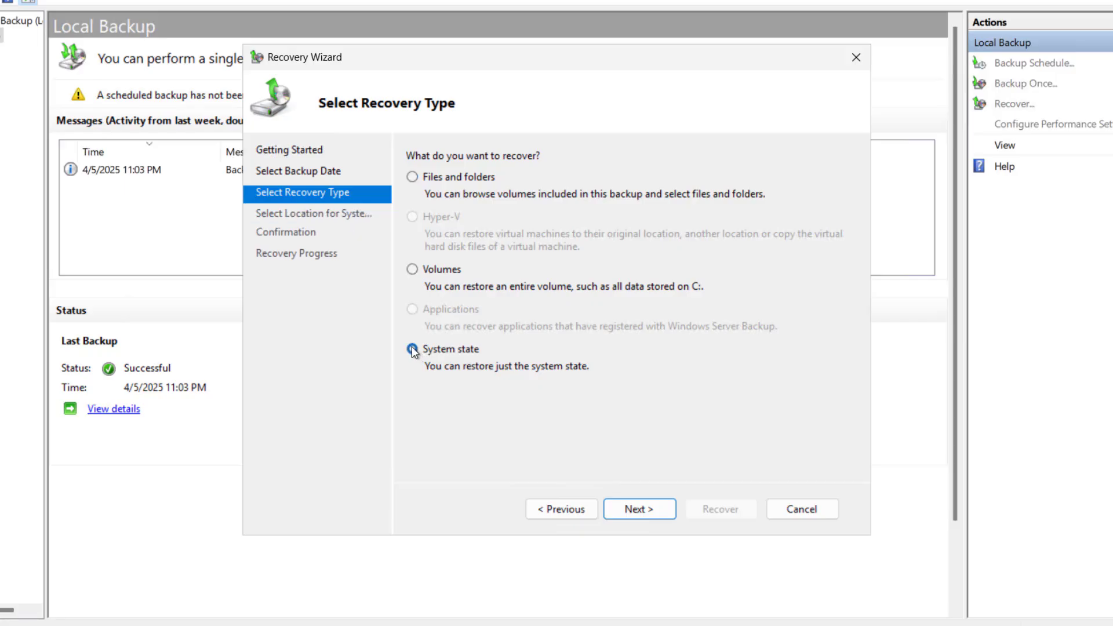
left_click(621, 514)
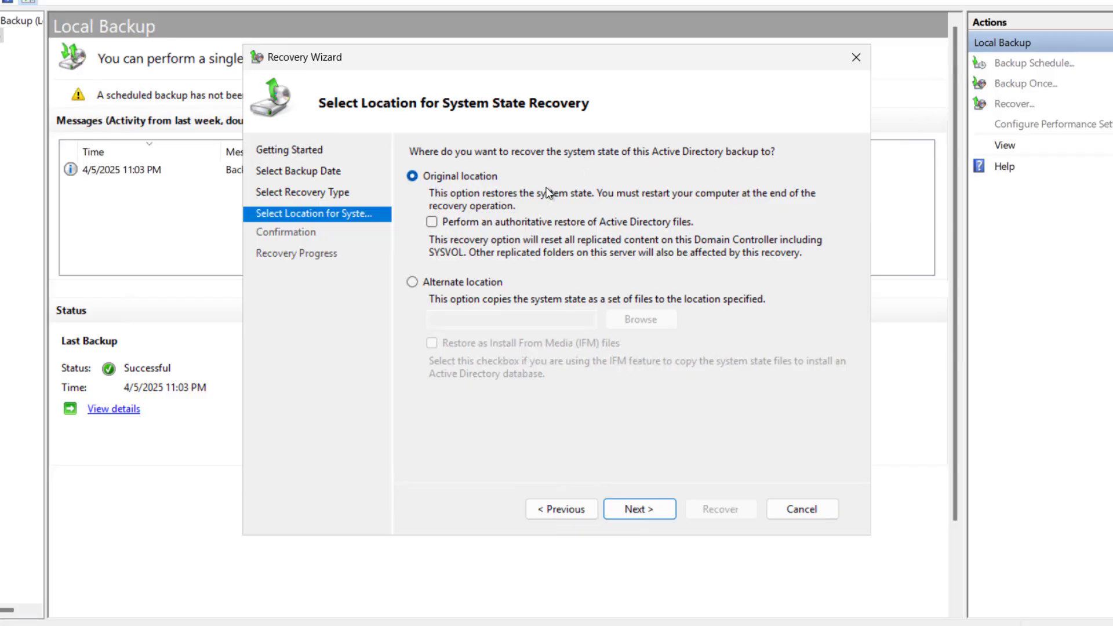
left_click(632, 512)
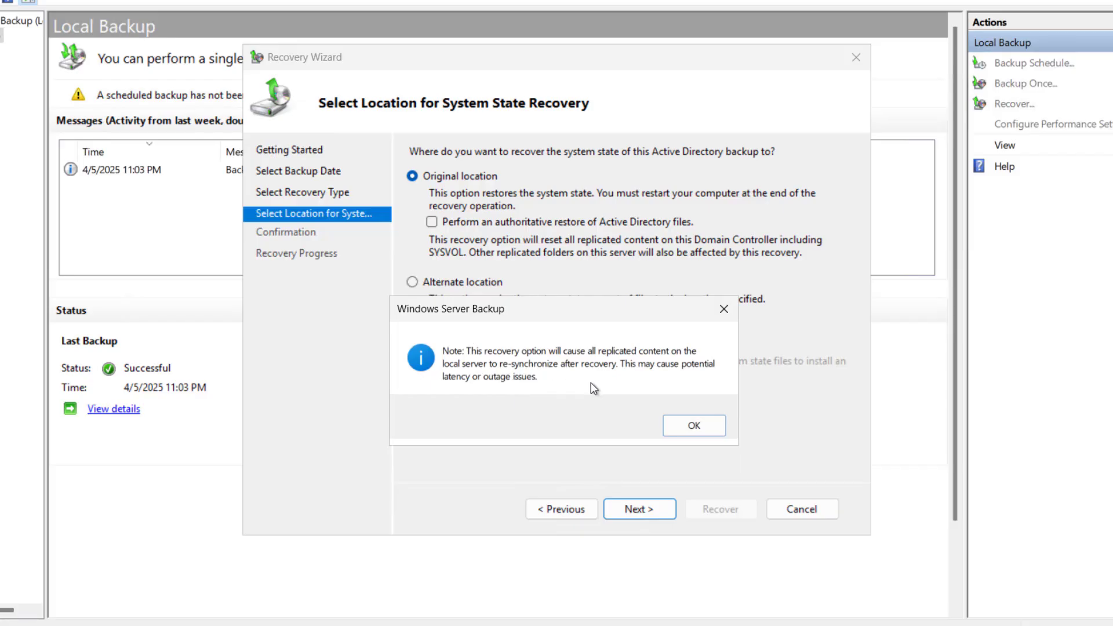
left_click(691, 426)
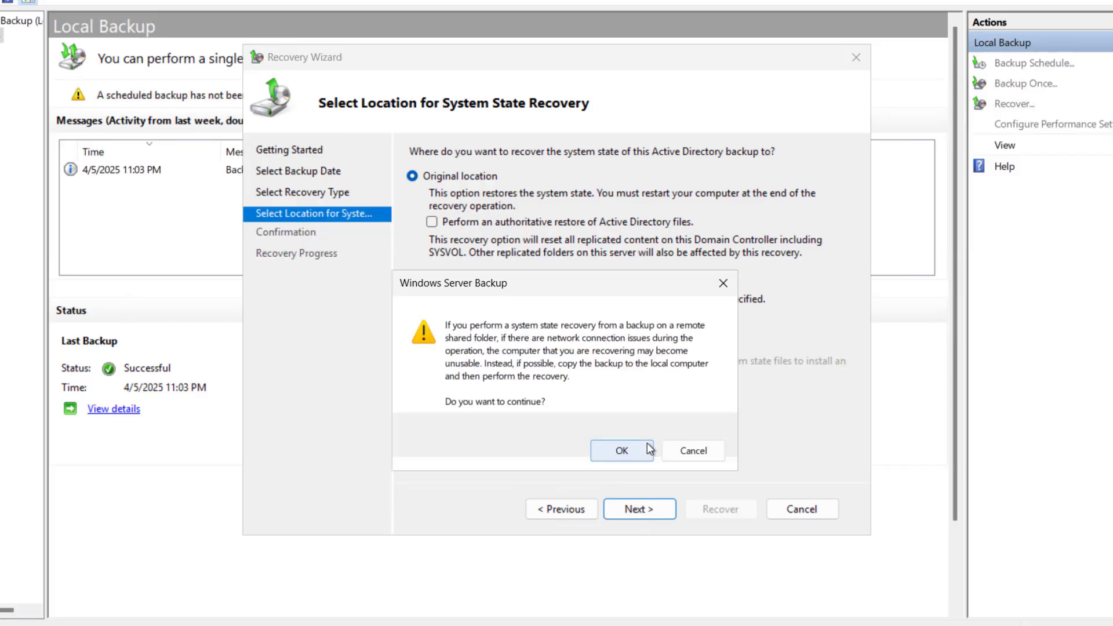
Step: Accept the remote share warning, start the non-authoritative system state recovery, and move the restart notice aside
left_click(622, 452)
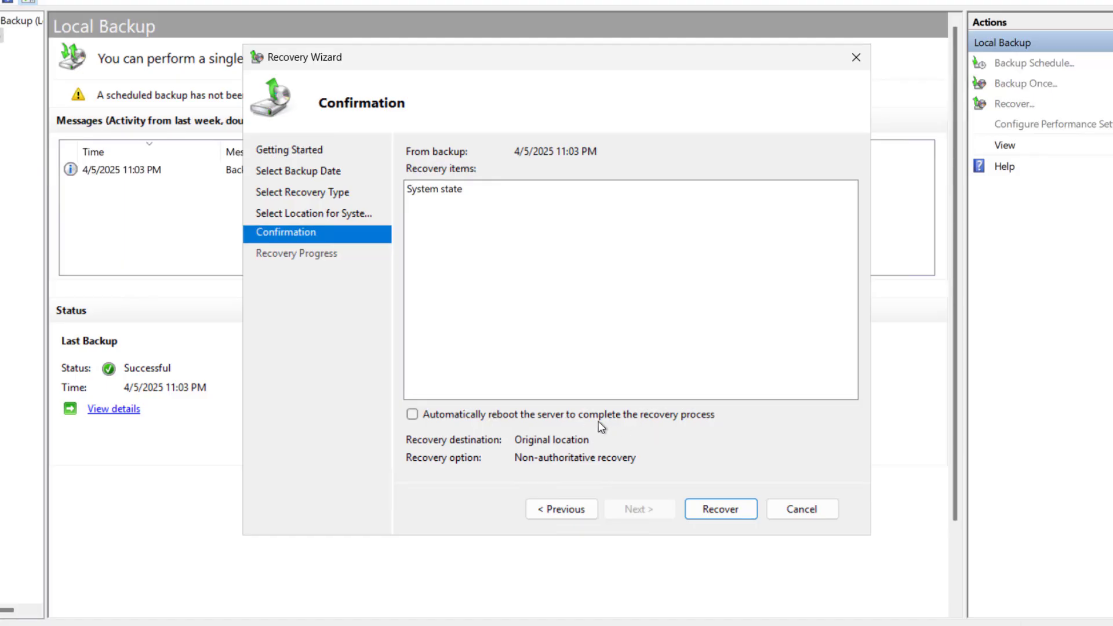
left_click(709, 508)
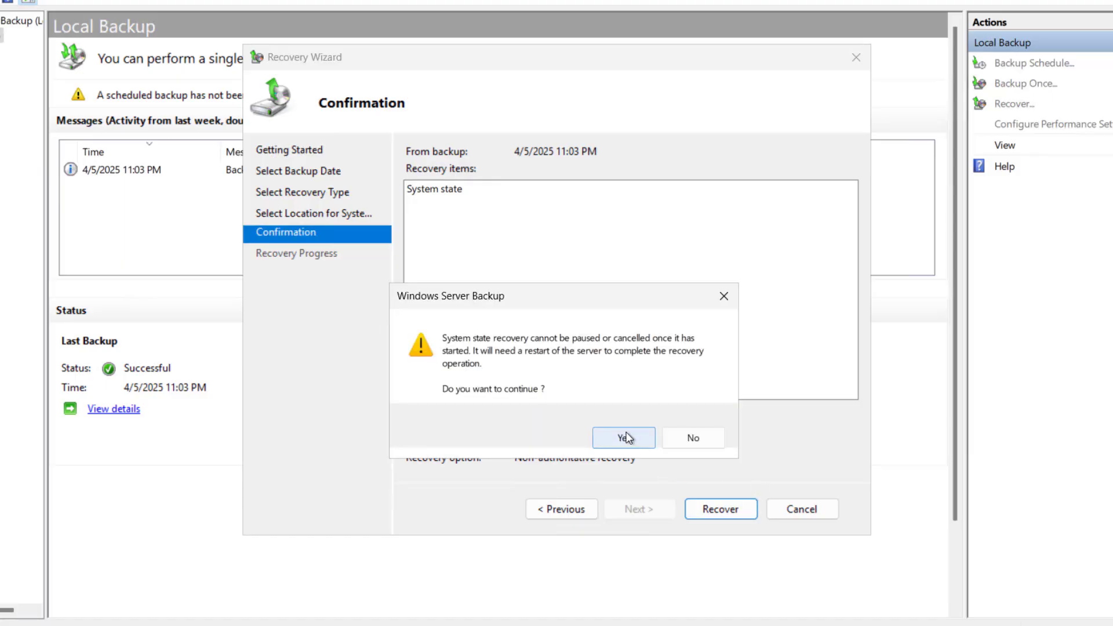
left_click(625, 438)
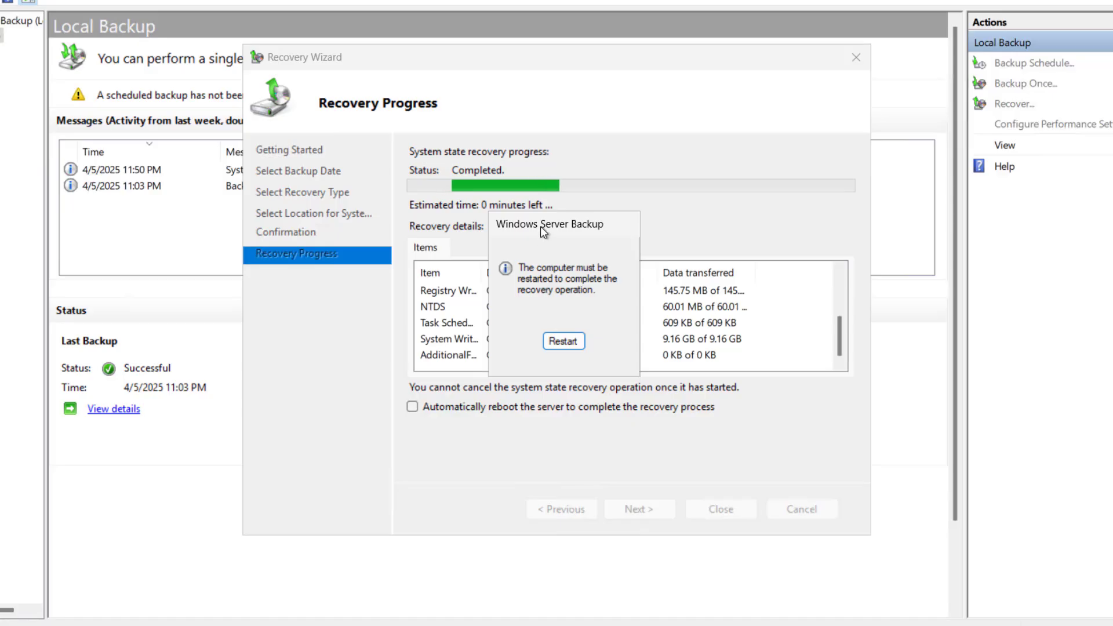
left_click_drag(551, 224, 307, 185)
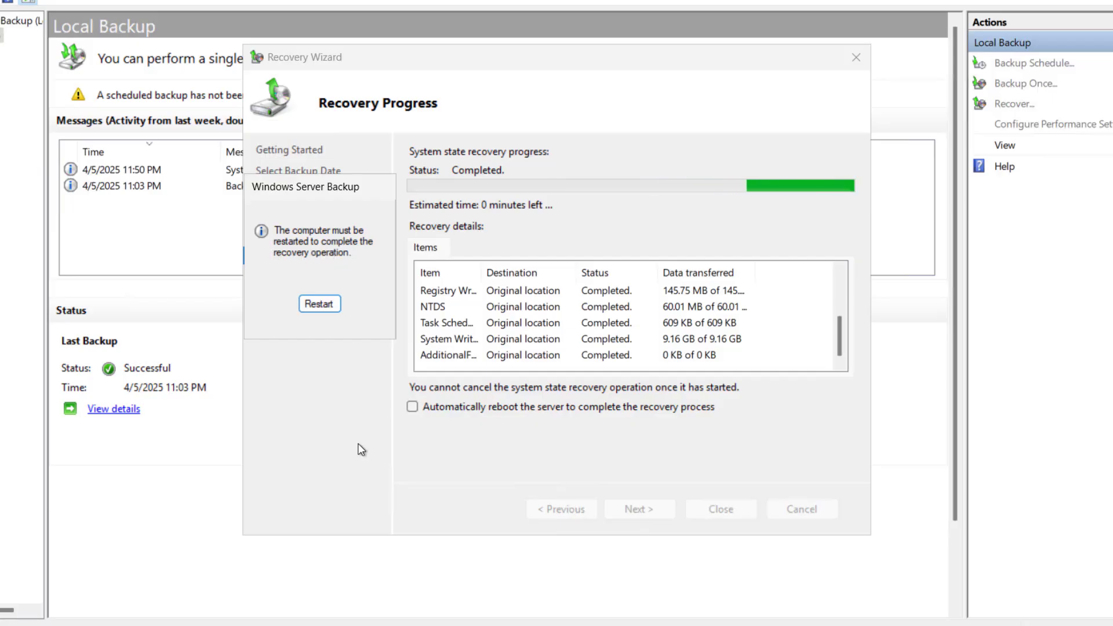
Step: In msconfig, clear Safe boot, choose Normal startup, save, and restart the server
key("super+r")
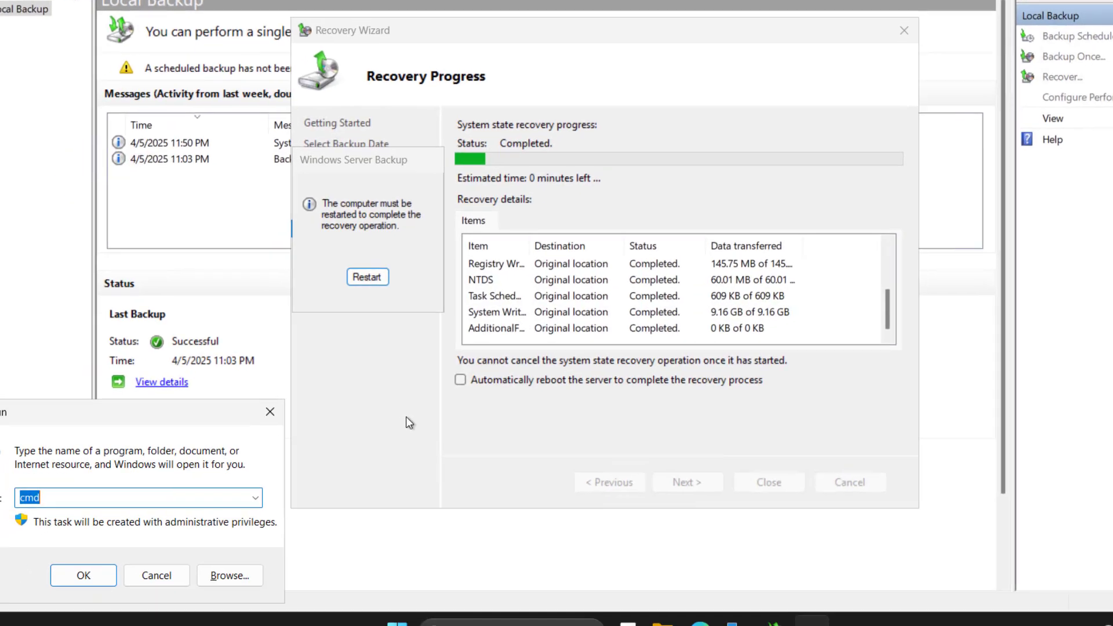
type("msconfig")
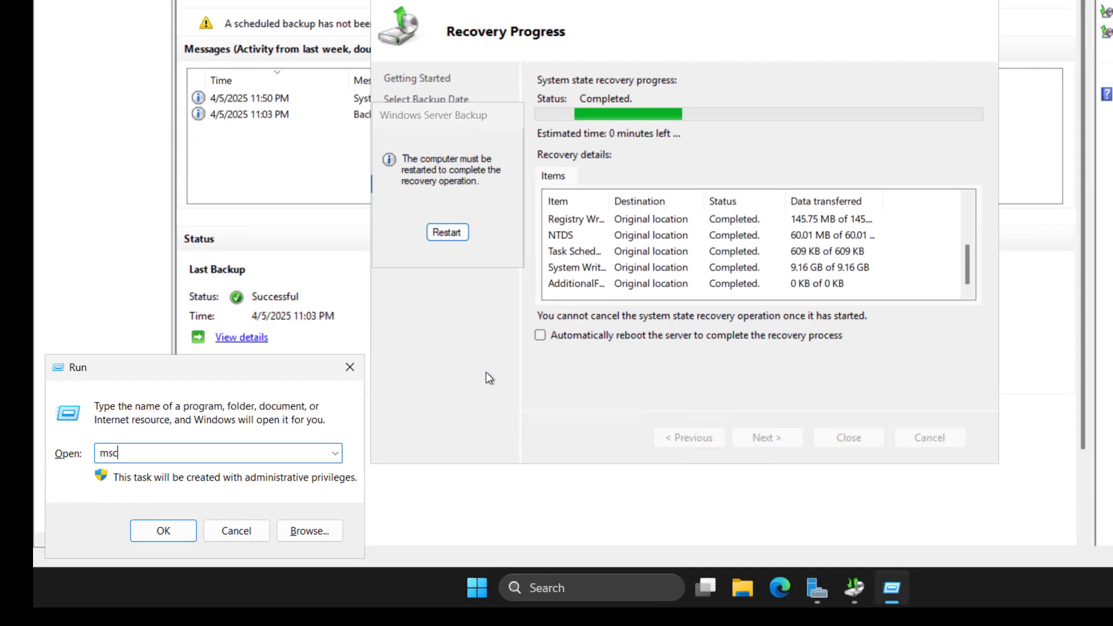
key("Return")
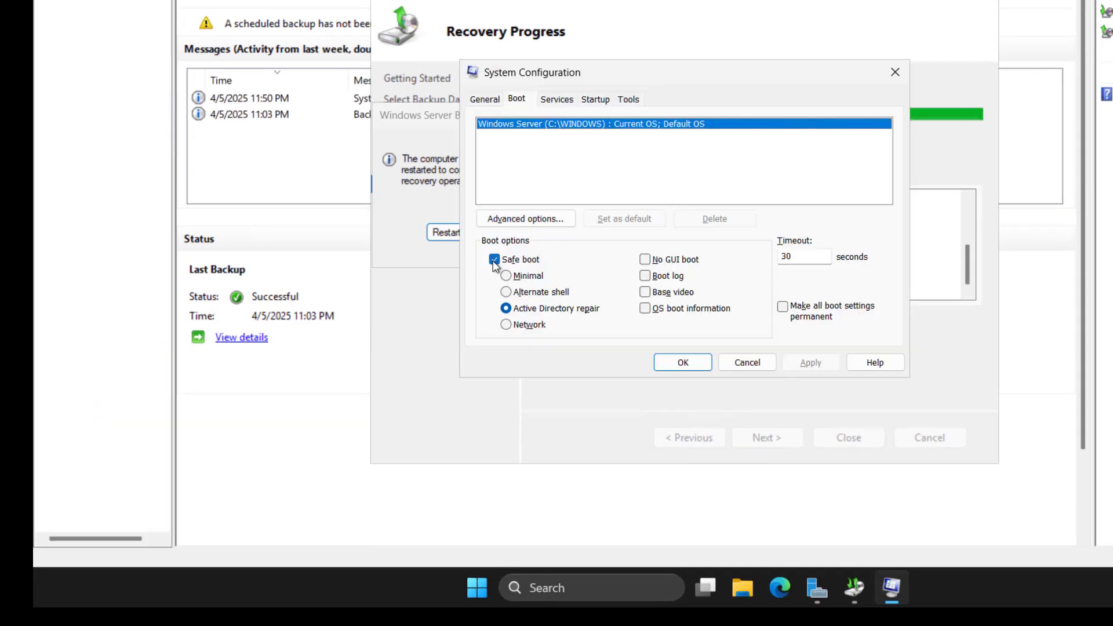
left_click(494, 260)
left_click(484, 100)
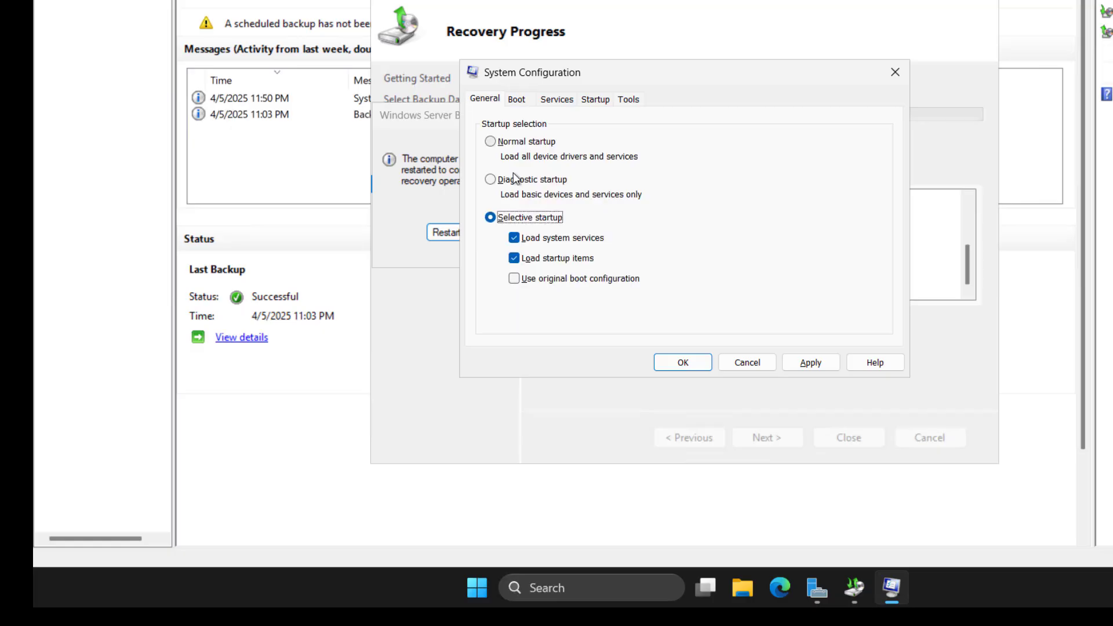
left_click(491, 144)
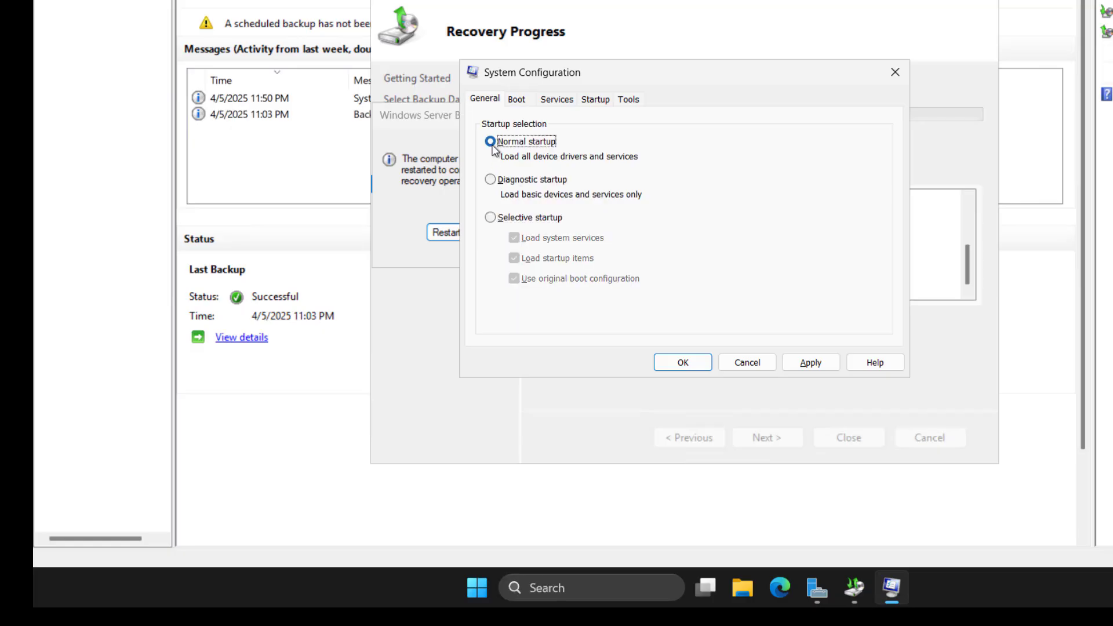
left_click(516, 99)
left_click(811, 363)
left_click(673, 362)
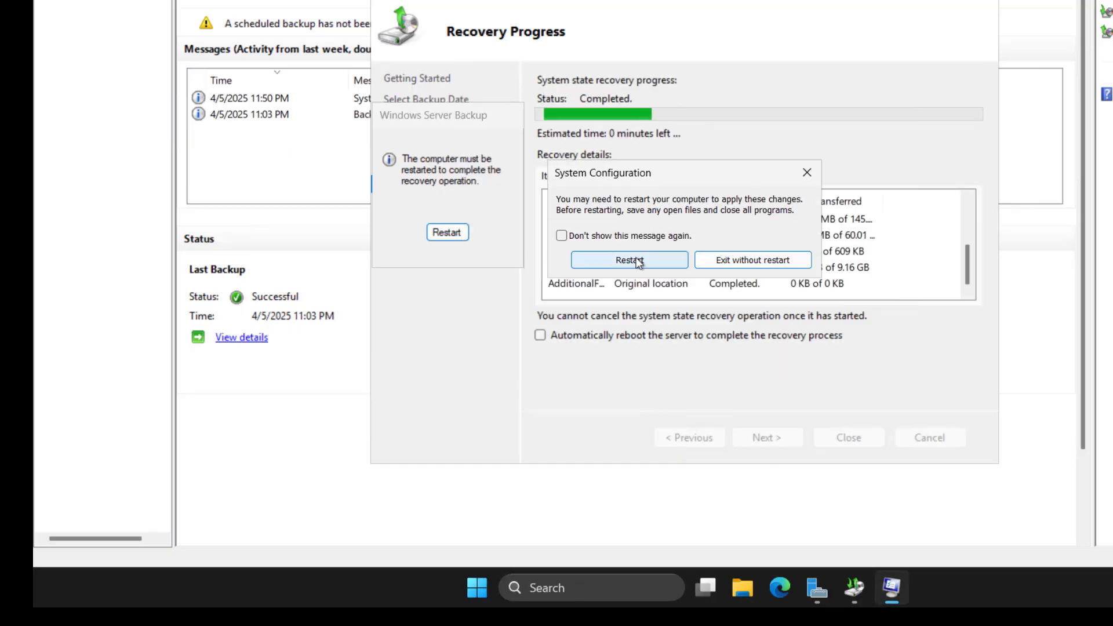
left_click(638, 264)
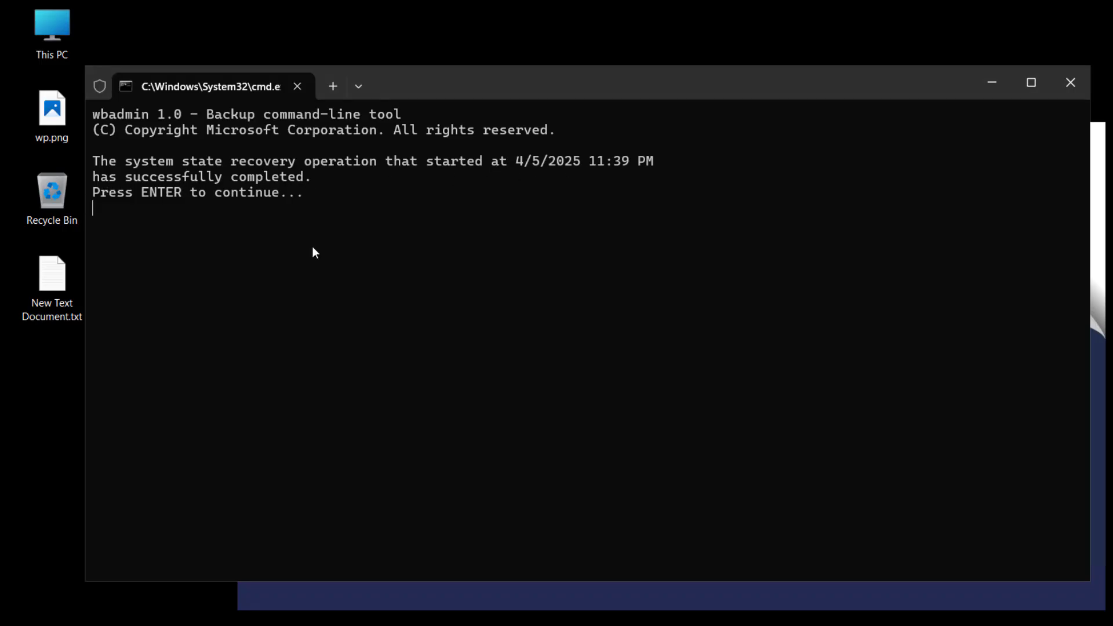
Step: Close the wbadmin window reporting the system state recovery completed successfully
key("Return")
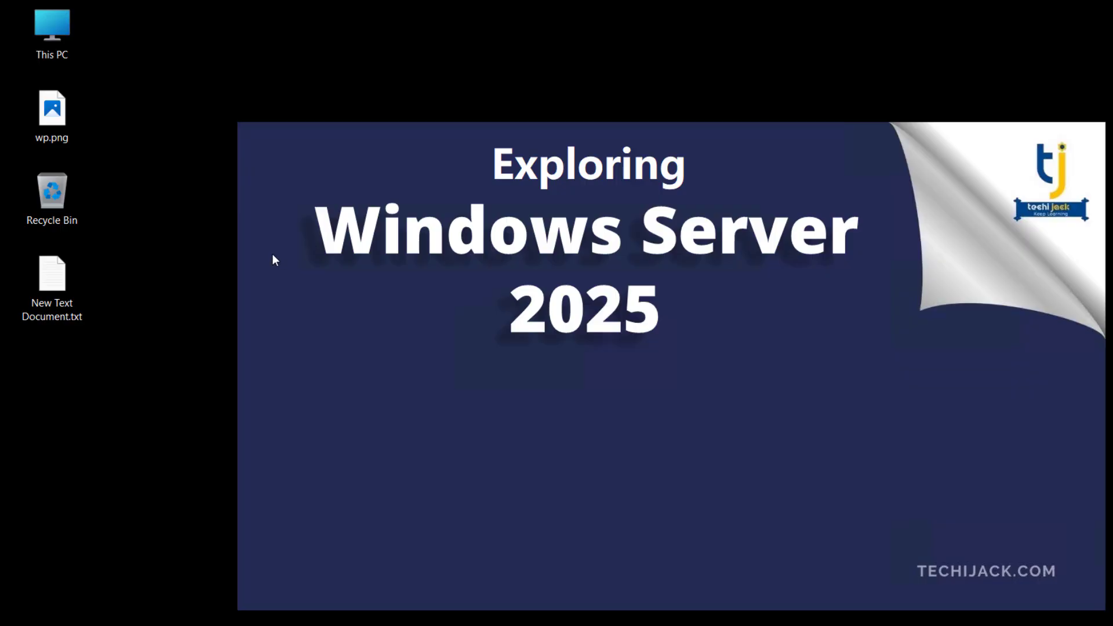